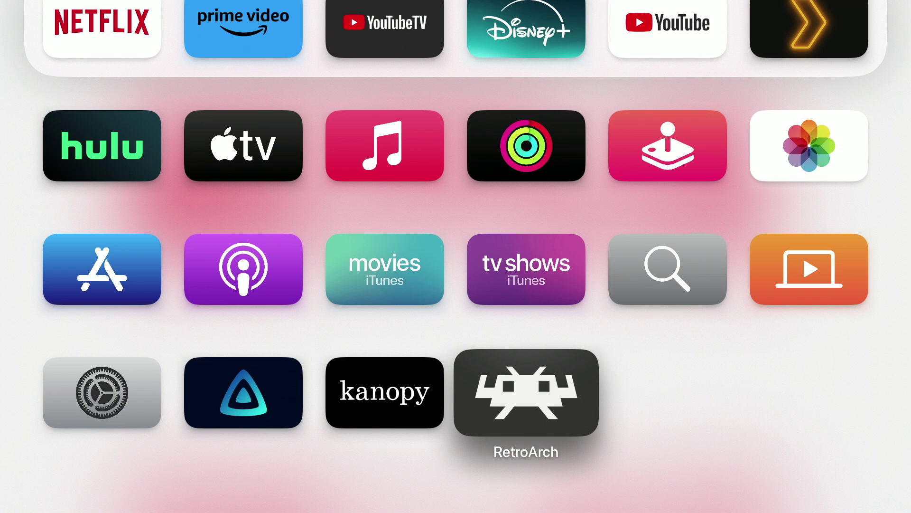
Step: Launch RetroArch on the Apple TV and load its file transfer page at 192.168.50.241 in the phone's browser
{"action": "key", "text": "Return"}
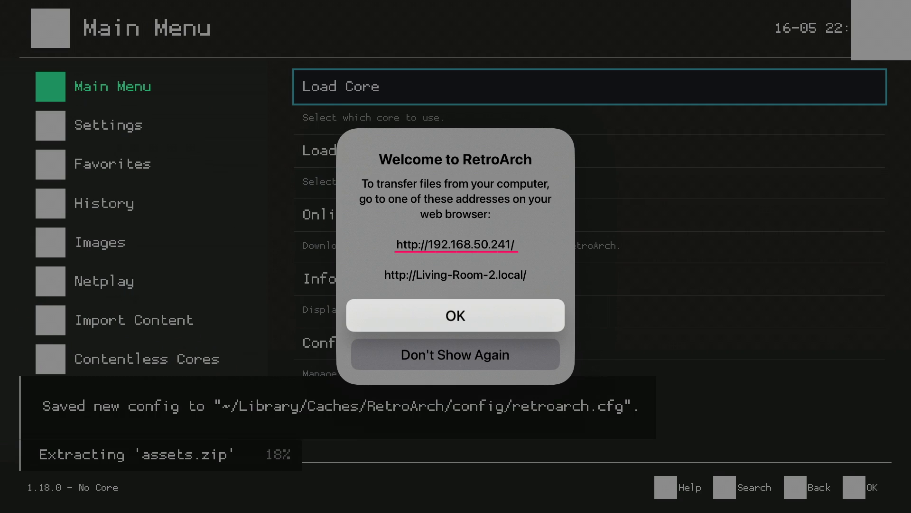
{"action": "type", "text": "4"}
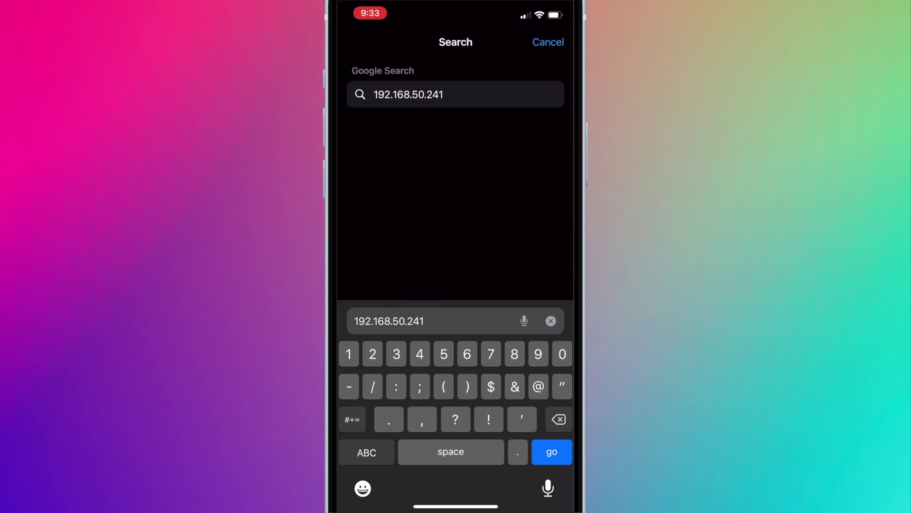
{"action": "type", "text": "1"}
{"action": "key", "text": "Return"}
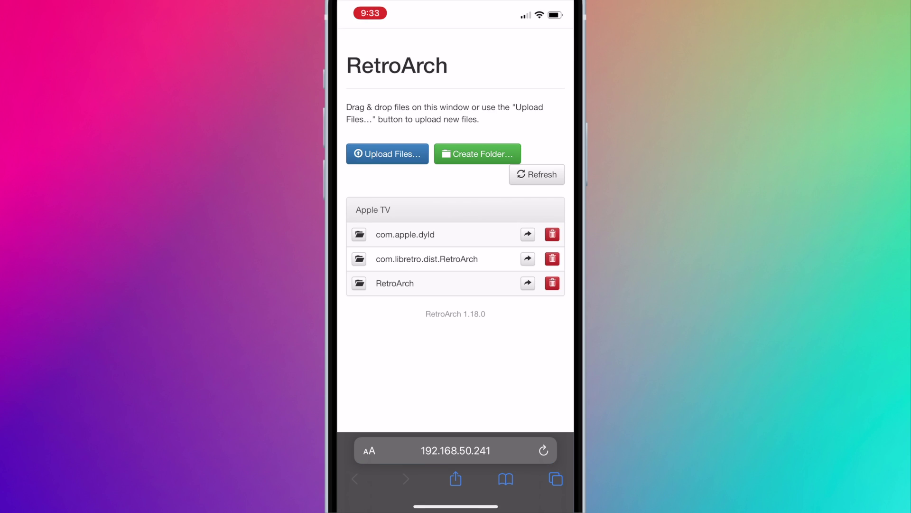
Step: Upload EarthBound.7z from the phone's Downloads into the downloads folder inside RetroArch
{"action": "left_click", "coordinate": [368, 285]}
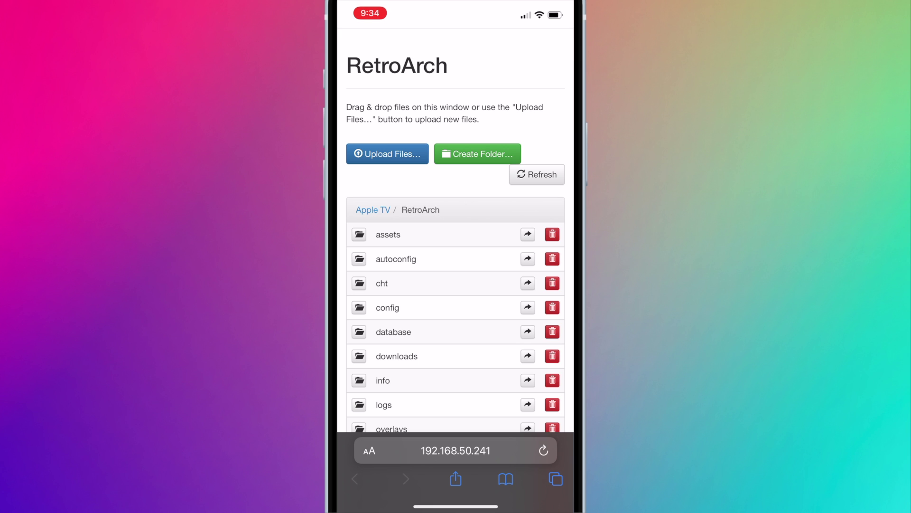
{"action": "left_click", "coordinate": [361, 361]}
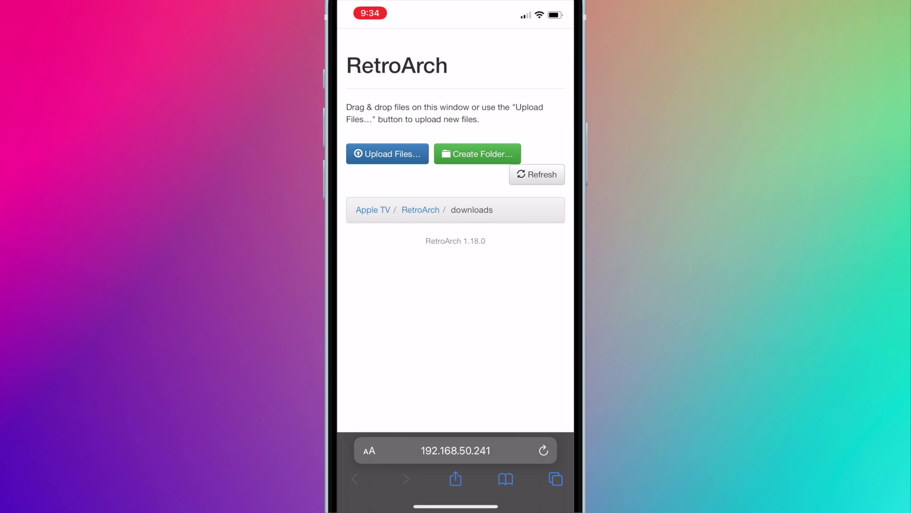
{"action": "left_click", "coordinate": [388, 162]}
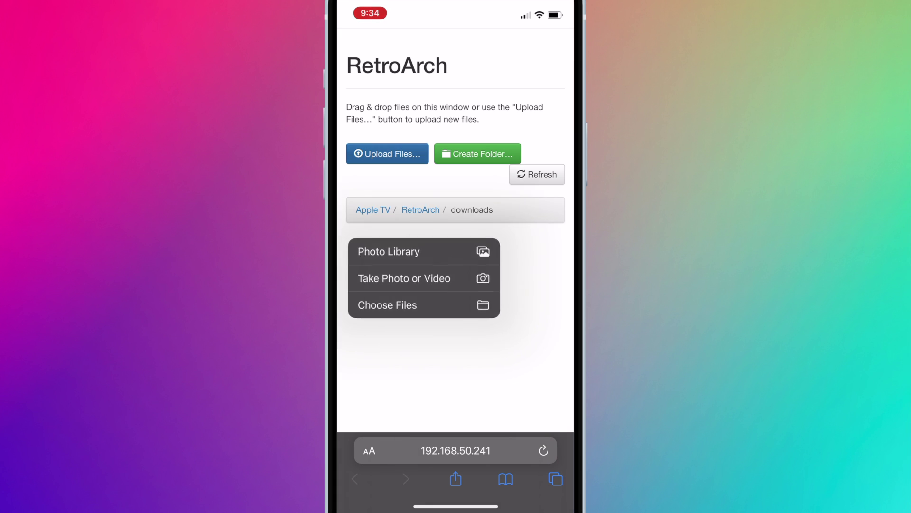
{"action": "left_click", "coordinate": [396, 311]}
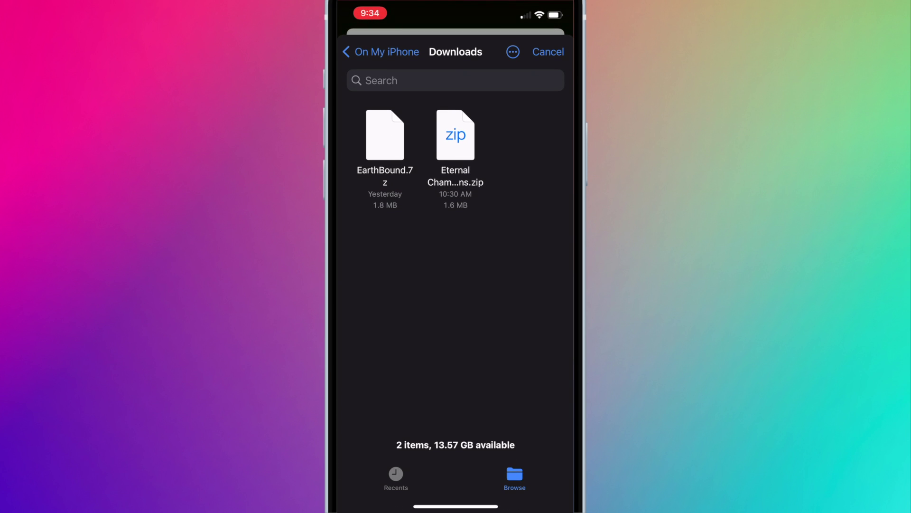
{"action": "left_click", "coordinate": [385, 137]}
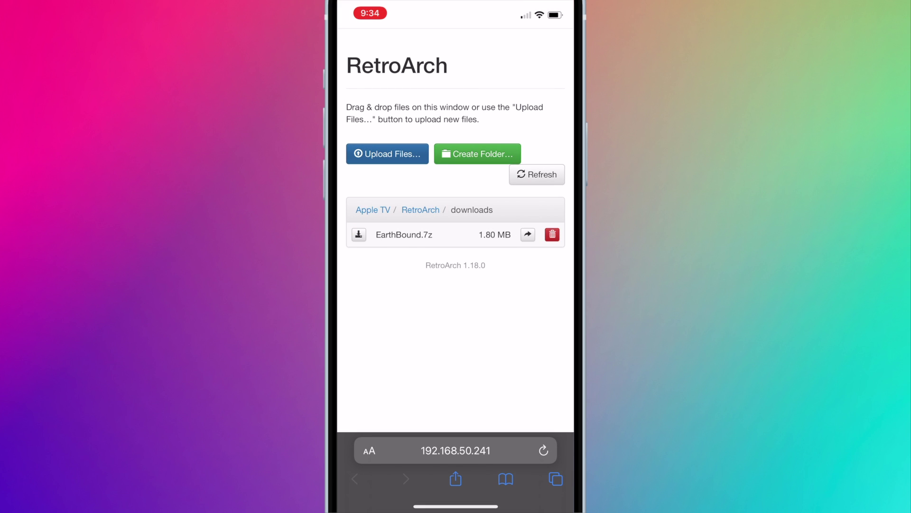
Step: Upload the Eternal Champions zip file from the phone to the same downloads folder
{"action": "left_click", "coordinate": [388, 153]}
{"action": "left_click", "coordinate": [387, 304]}
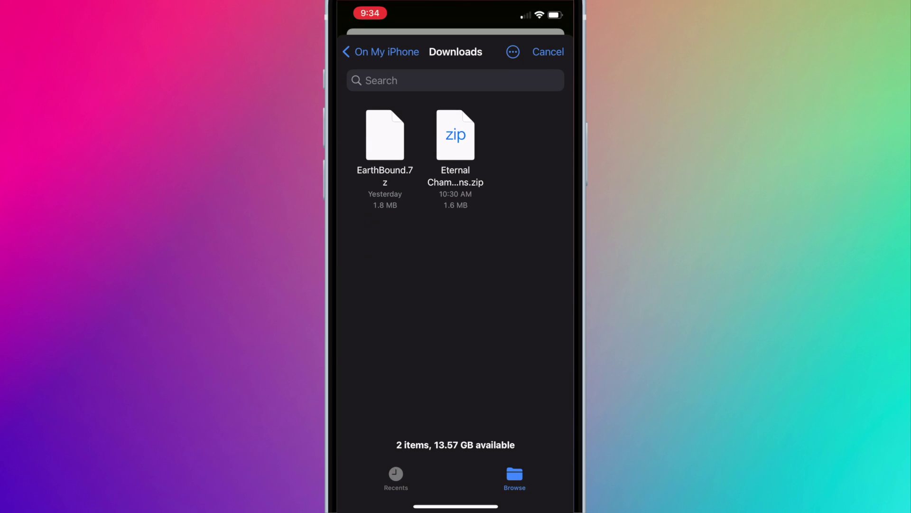
{"action": "left_click", "coordinate": [456, 138]}
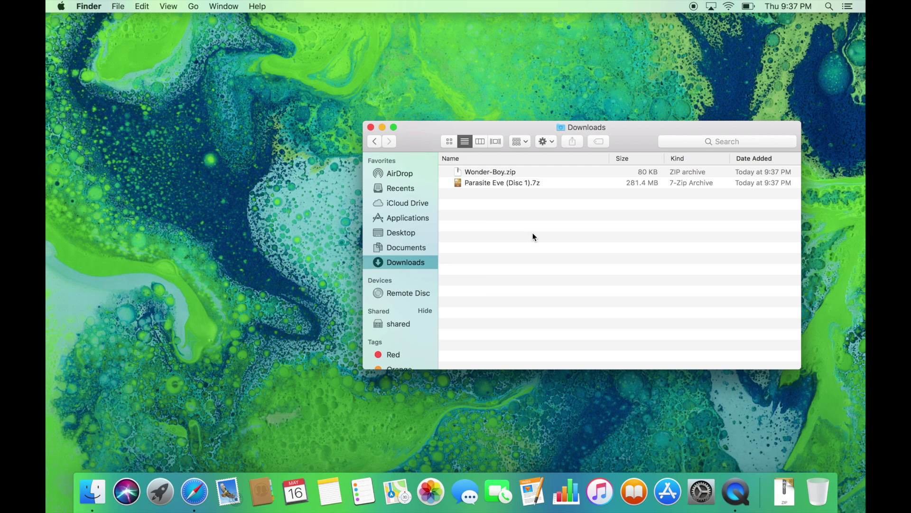
Step: In Finder on the Mac, extract Parasite Eve (Disc 1).7z and check the extracted folder's contents before returning to Downloads
{"action": "double_click", "coordinate": [498, 183]}
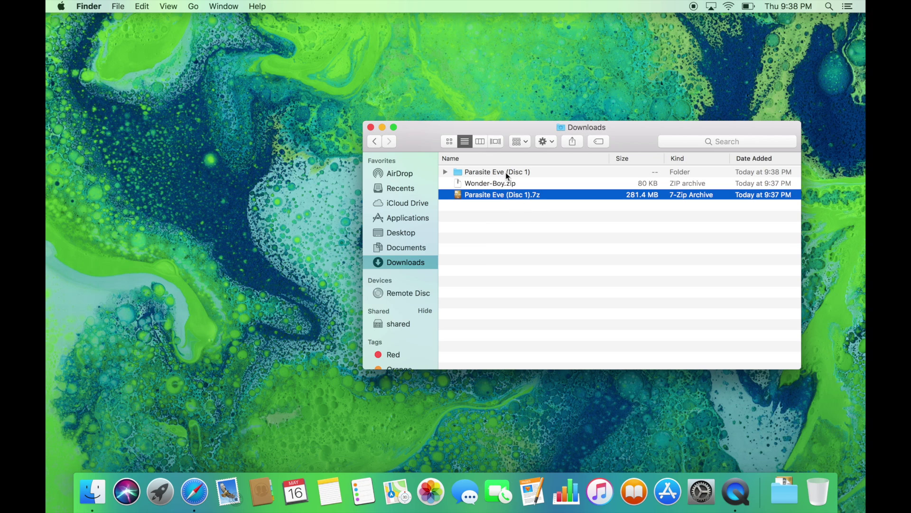
{"action": "double_click", "coordinate": [506, 172]}
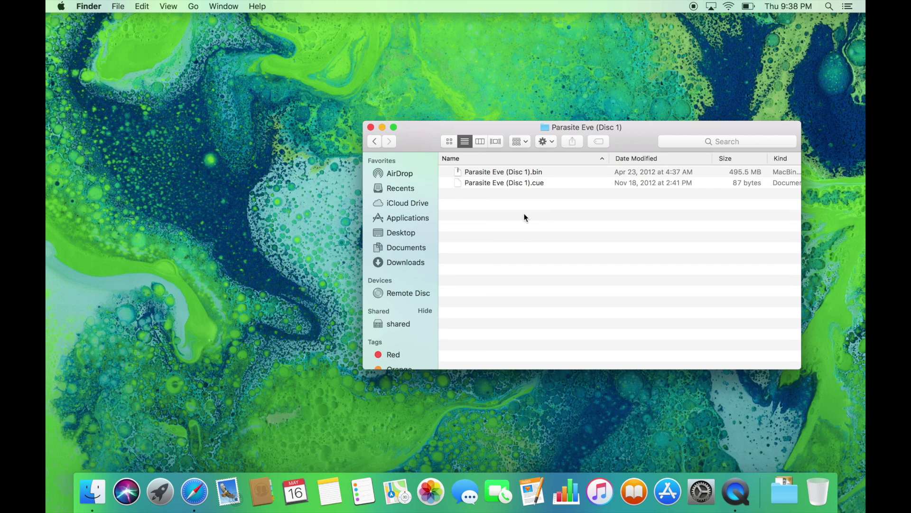
{"action": "left_click", "coordinate": [375, 141]}
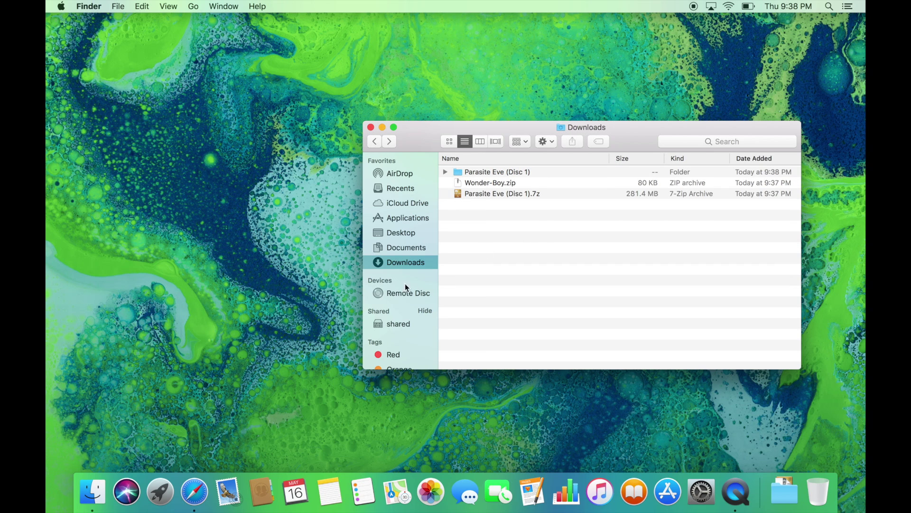
Step: Switch to Safari, load 192.168.50.241, and go to the downloads folder inside RetroArch
{"action": "left_click", "coordinate": [192, 487]}
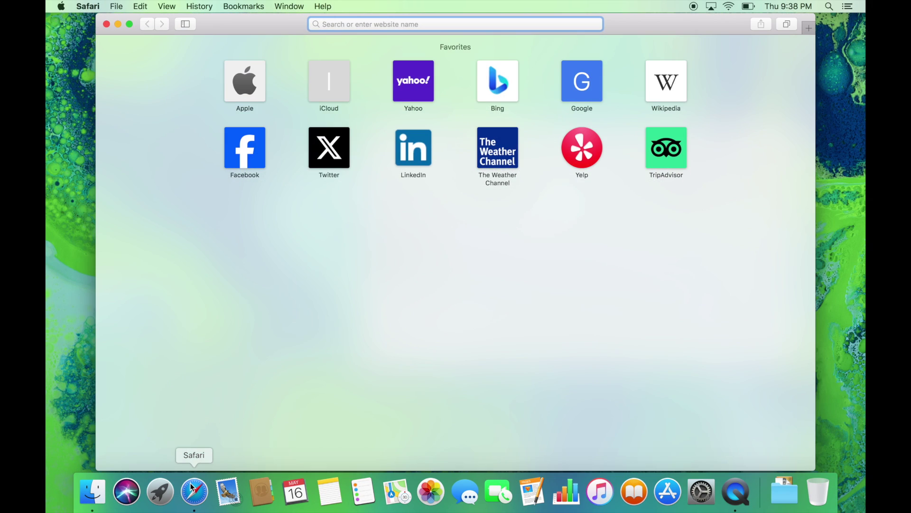
{"action": "type", "text": "192.168.50.241"}
{"action": "key", "text": "Return"}
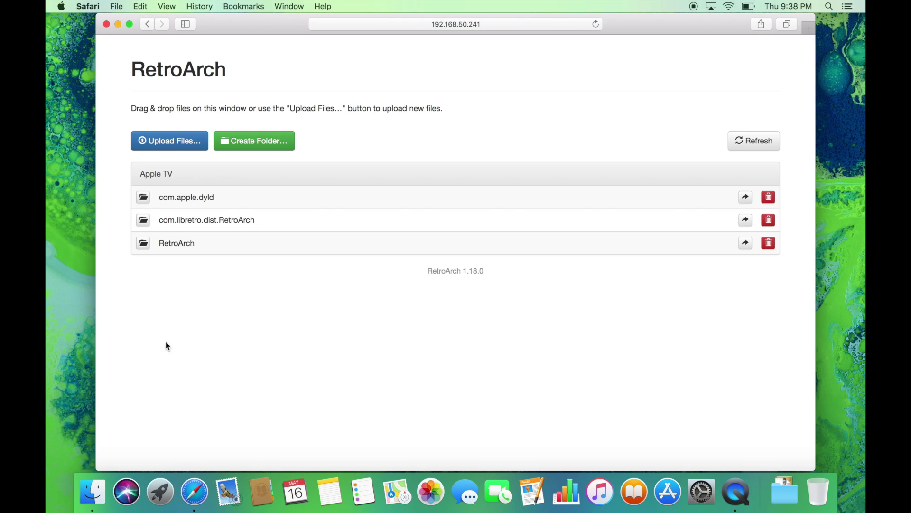
{"action": "left_click", "coordinate": [143, 243]}
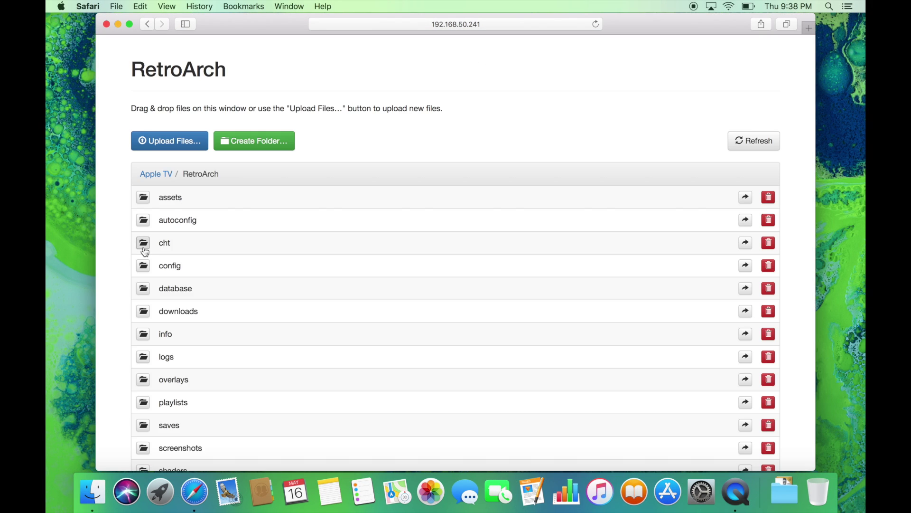
{"action": "left_click", "coordinate": [144, 312]}
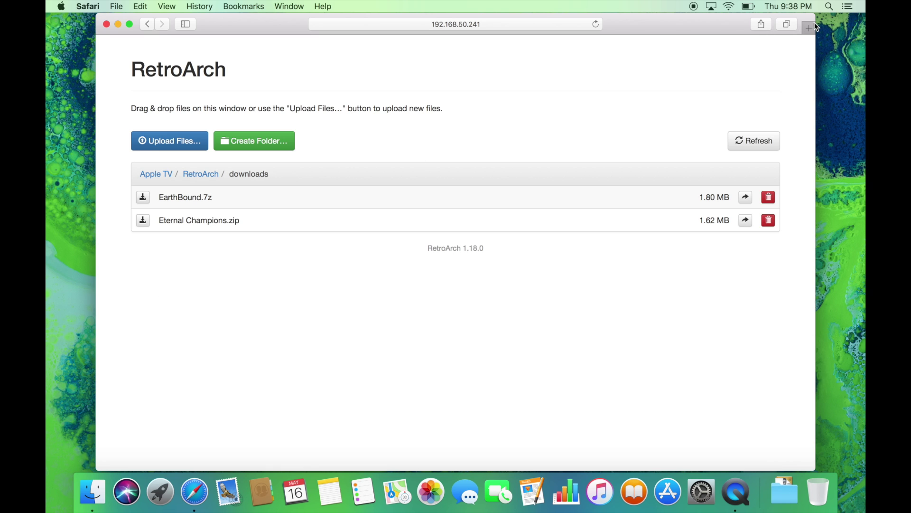
Step: Narrow the browser window beside Finder and upload Wonder-Boy.zip to the RetroArch downloads folder
{"action": "left_click_drag", "start_coordinate": [817, 28], "coordinate": [692, 19]}
{"action": "left_click", "coordinate": [780, 124]}
{"action": "left_click", "coordinate": [500, 184]}
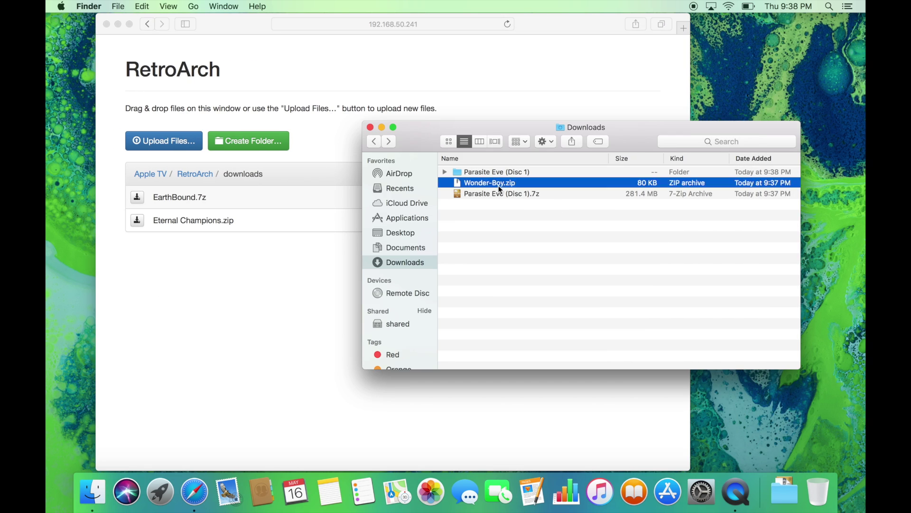
{"action": "left_click_drag", "start_coordinate": [516, 183], "coordinate": [213, 271]}
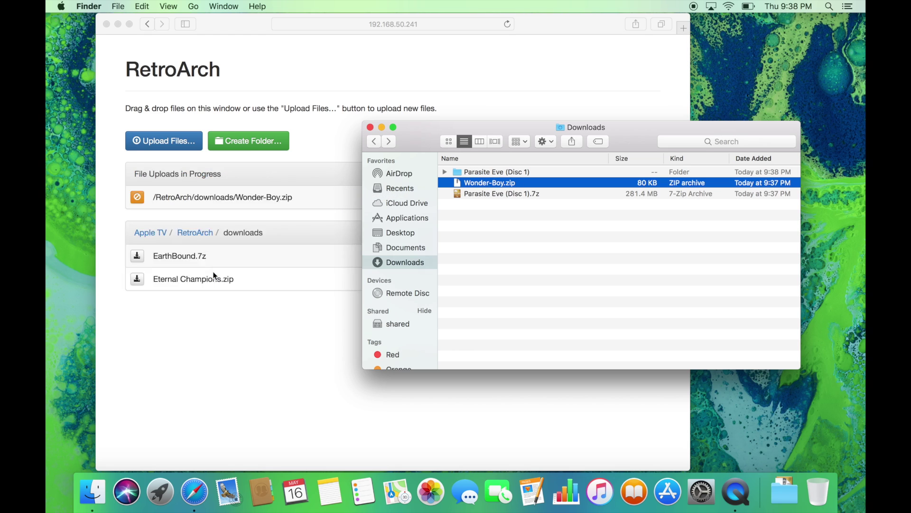
Step: Copy the extracted game folder's name and create a folder called "Parasite Eve (Disc 1)" in the RetroArch downloads folder
{"action": "left_click", "coordinate": [488, 172]}
{"action": "key", "text": "super+c"}
{"action": "key", "text": "Return"}
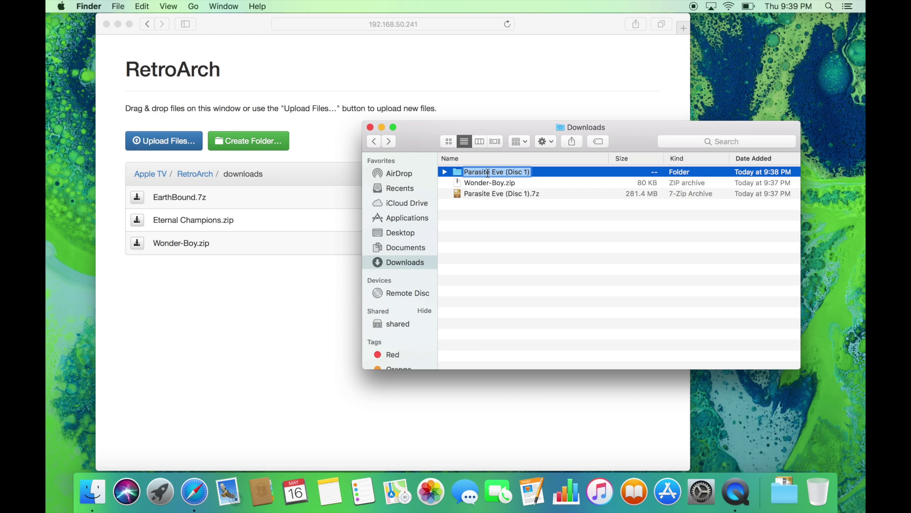
{"action": "key", "text": "Return"}
{"action": "double_click", "coordinate": [458, 174]}
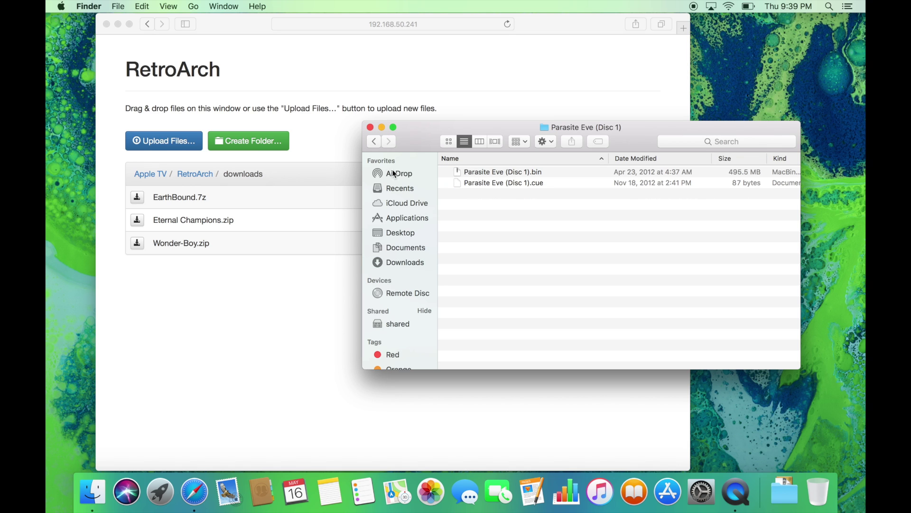
{"action": "left_click", "coordinate": [305, 150]}
{"action": "left_click", "coordinate": [260, 148]}
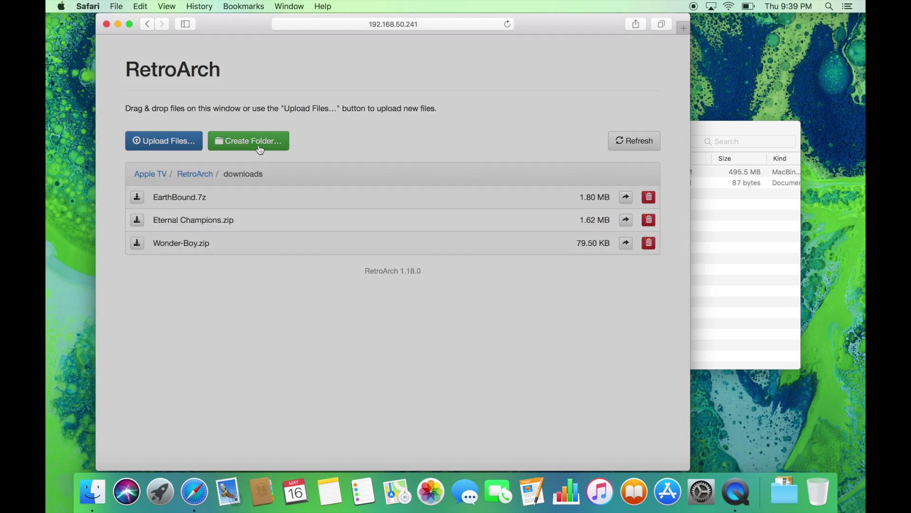
{"action": "key", "text": "super+v"}
{"action": "left_click", "coordinate": [506, 166]}
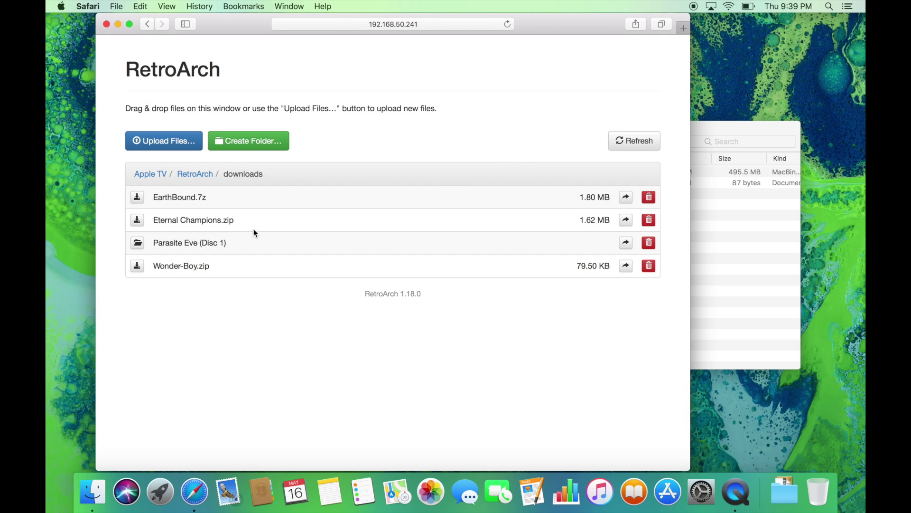
Step: Upload the Parasite Eve (Disc 1) .bin and .cue files into the new Parasite Eve (Disc 1) folder
{"action": "left_click", "coordinate": [137, 243]}
{"action": "left_click", "coordinate": [728, 230]}
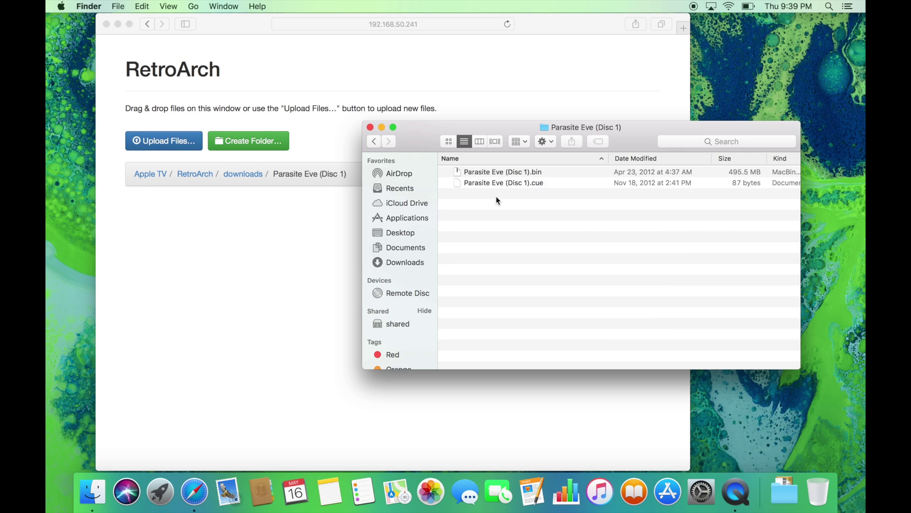
{"action": "left_click_drag", "start_coordinate": [499, 201], "coordinate": [207, 219]}
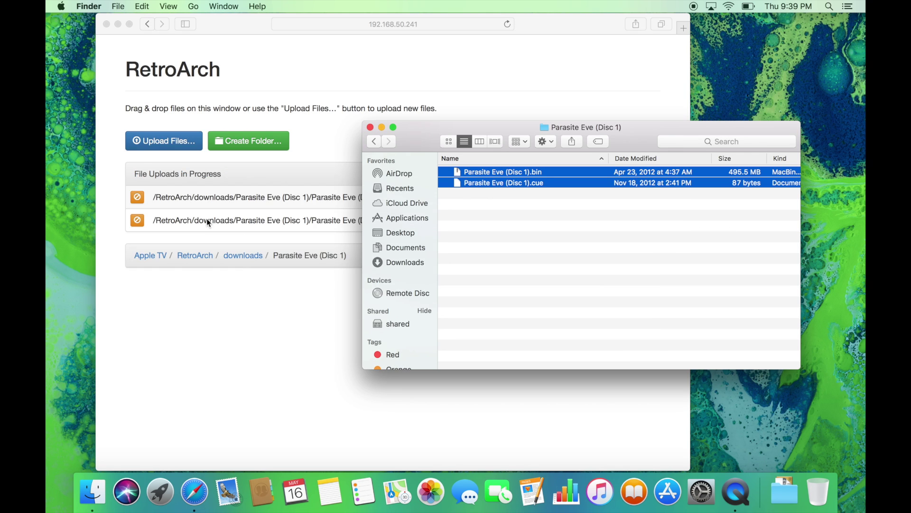
{"action": "left_click", "coordinate": [258, 306]}
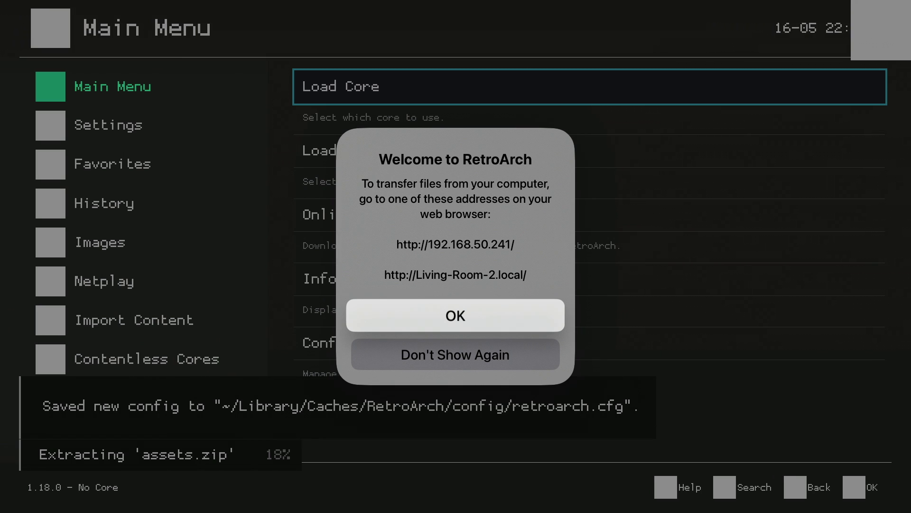
Step: Back in RetroArch on the Apple TV, dismiss the welcome message and view the Network Information
{"action": "key", "text": "Return"}
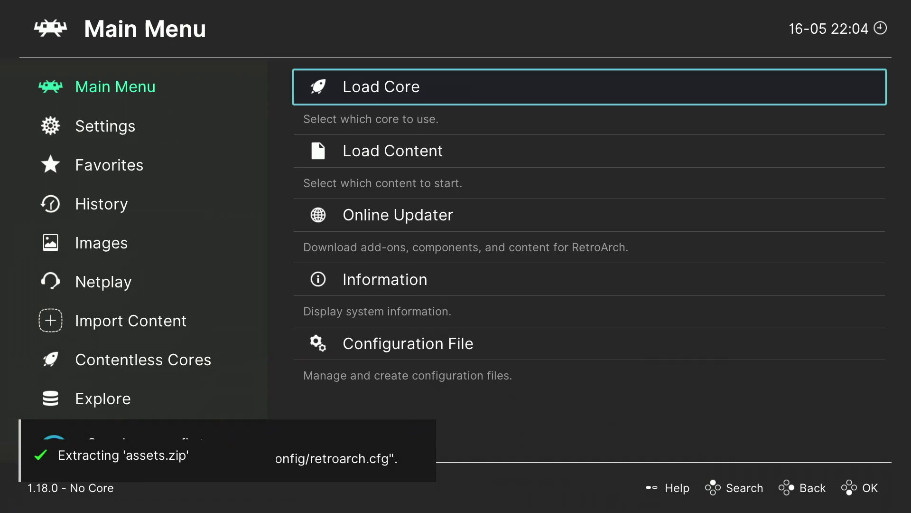
{"action": "key", "text": "Down"}
{"action": "key", "text": "Down"}
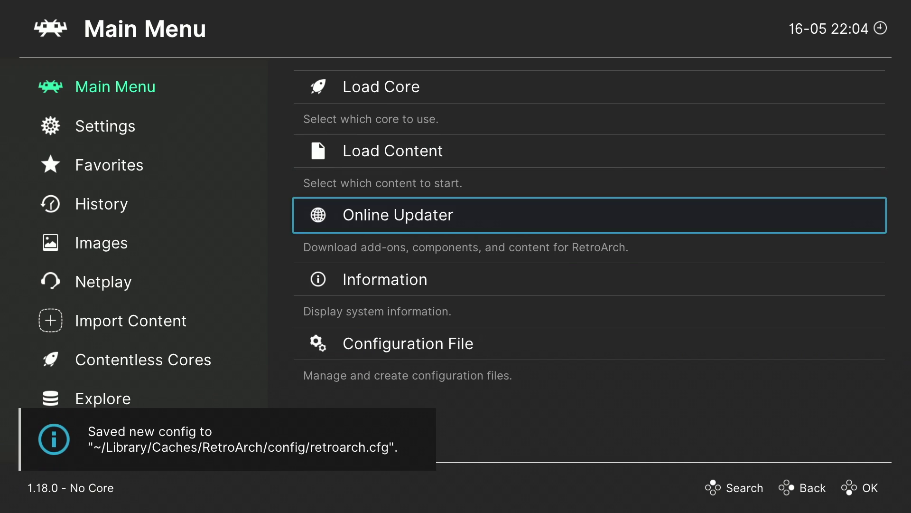
{"action": "key", "text": "Down"}
{"action": "key", "text": "Return"}
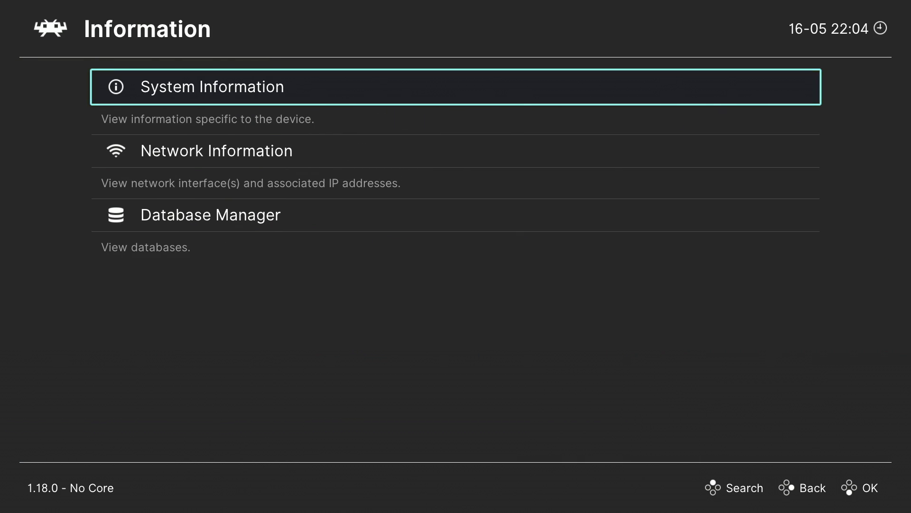
{"action": "key", "text": "Down"}
{"action": "key", "text": "Return"}
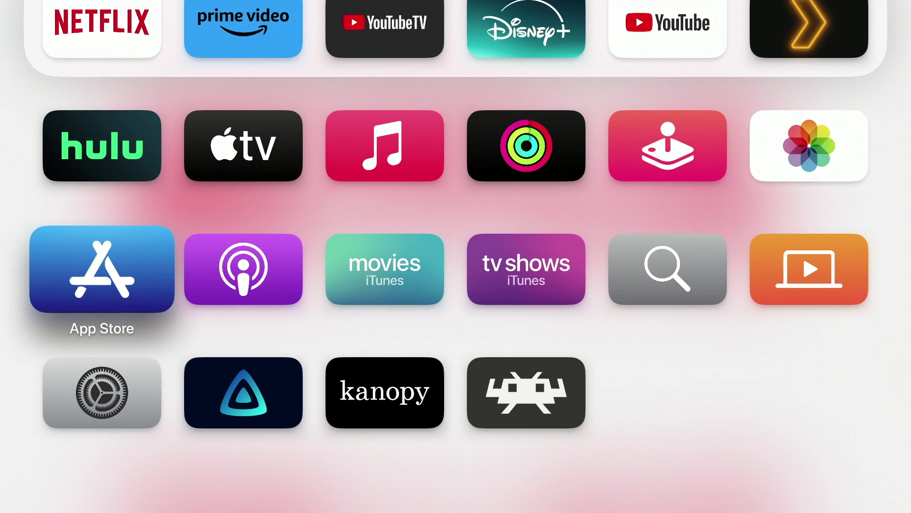
Step: Switch to the Apple TV Settings and open the Bluetooth page under Remotes and Devices
{"action": "left_click", "coordinate": [102, 392]}
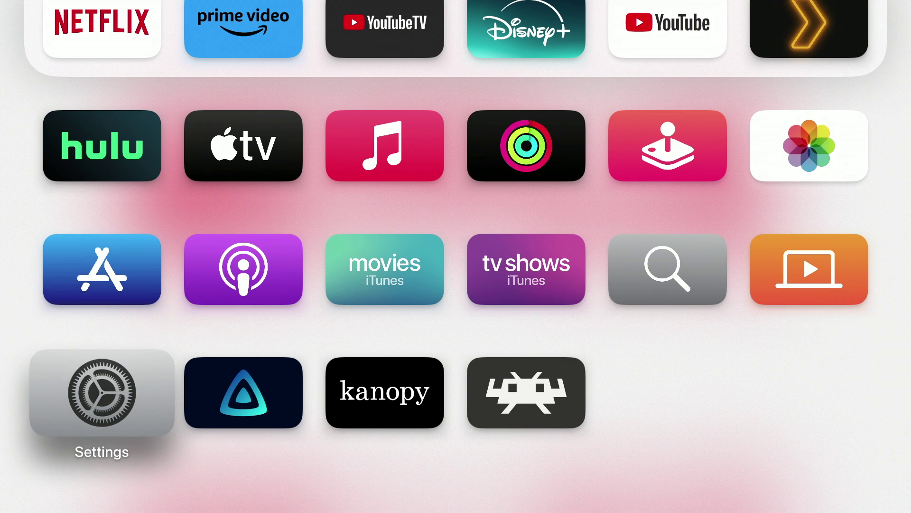
{"action": "key", "text": "Return"}
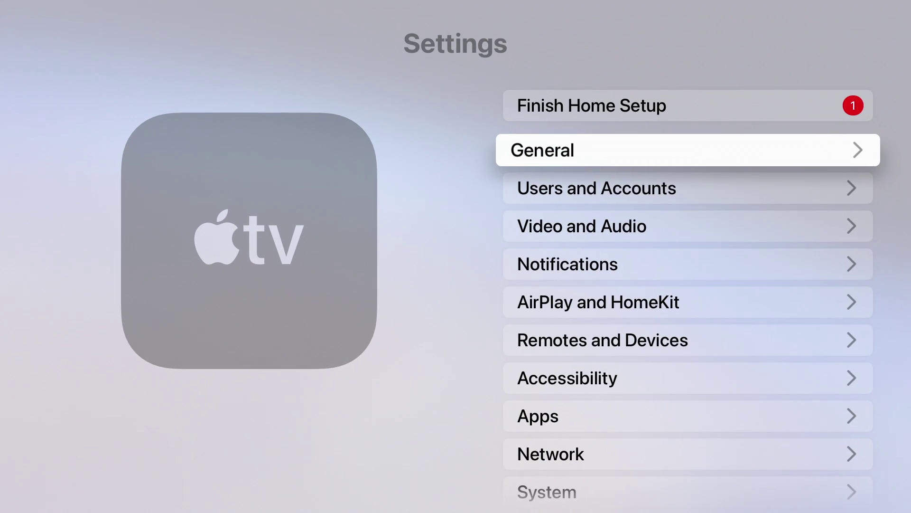
{"action": "key", "text": "Down"}
{"action": "key", "text": "Down"}
{"action": "key", "text": "Down"}
{"action": "key", "text": "Down"}
{"action": "key", "text": "Down"}
{"action": "key", "text": "Return"}
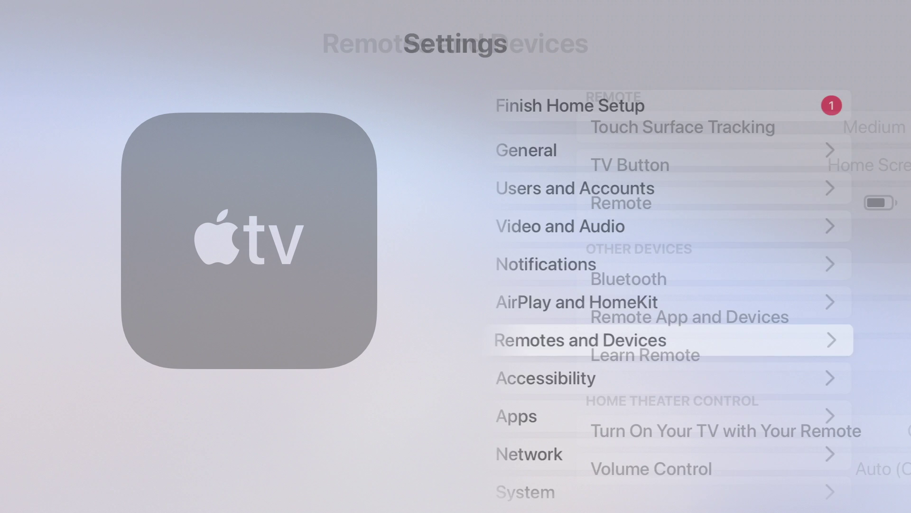
{"action": "key", "text": "Down"}
{"action": "key", "text": "Down"}
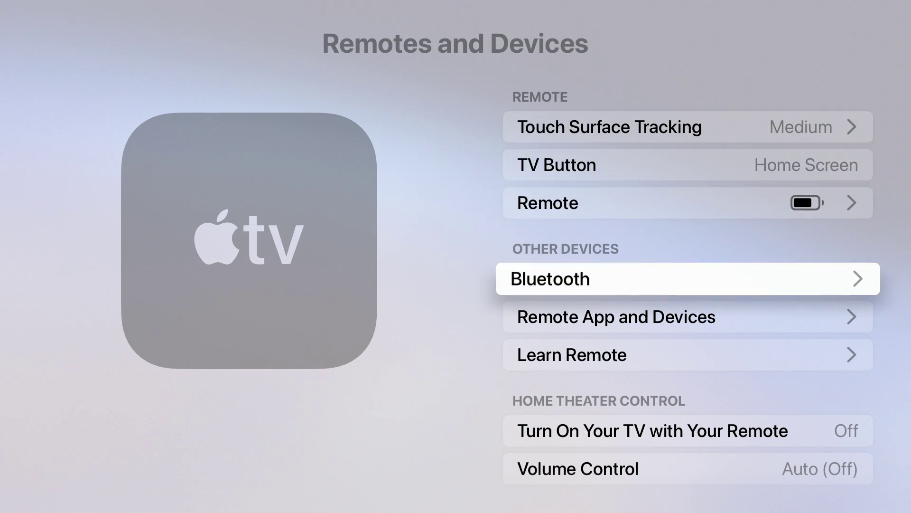
{"action": "key", "text": "Return"}
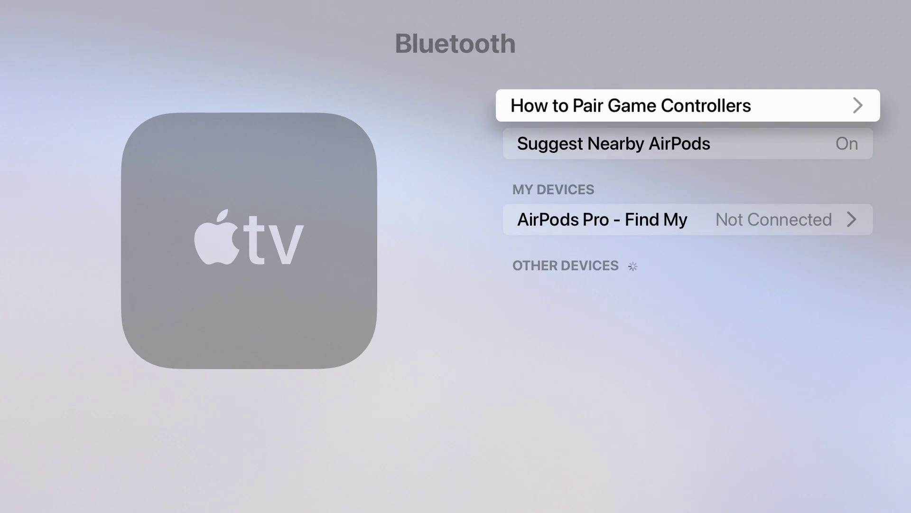
Step: Connect the DUALSHOCK 4 Wireless Controller from the other Bluetooth devices
{"action": "key", "text": "Down"}
{"action": "key", "text": "Down"}
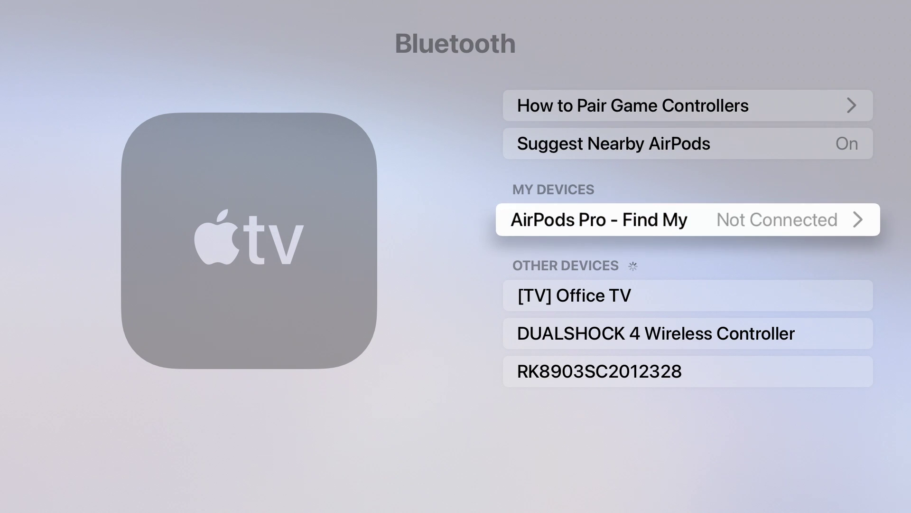
{"action": "key", "text": "Down"}
{"action": "key", "text": "Down"}
{"action": "key", "text": "Return"}
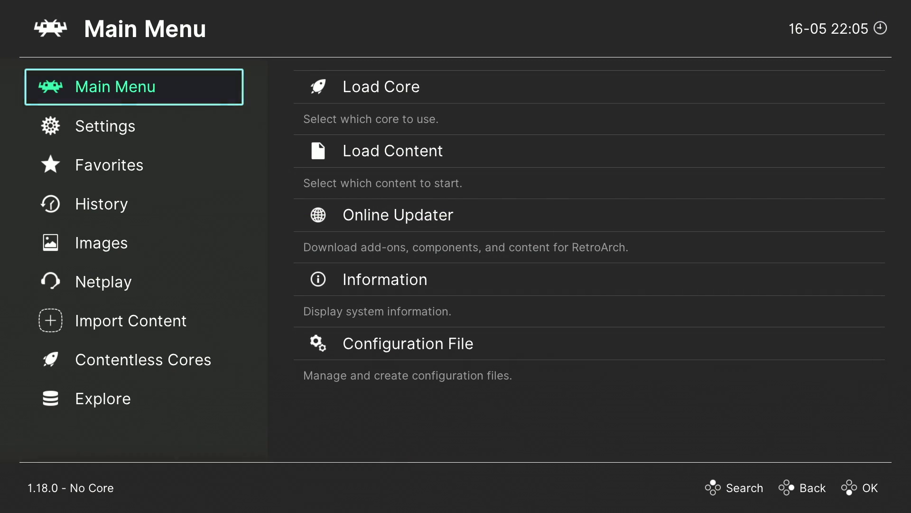
Step: Switch back to RetroArch and open the Hotkeys page within the Input settings
{"action": "key", "text": "Down"}
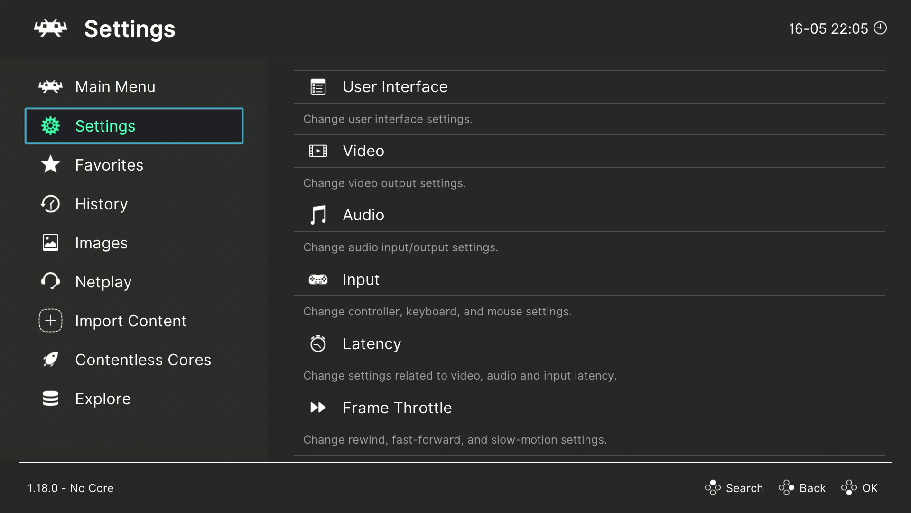
{"action": "key", "text": "Right"}
{"action": "key", "text": "Down"}
{"action": "key", "text": "Down"}
{"action": "key", "text": "Down"}
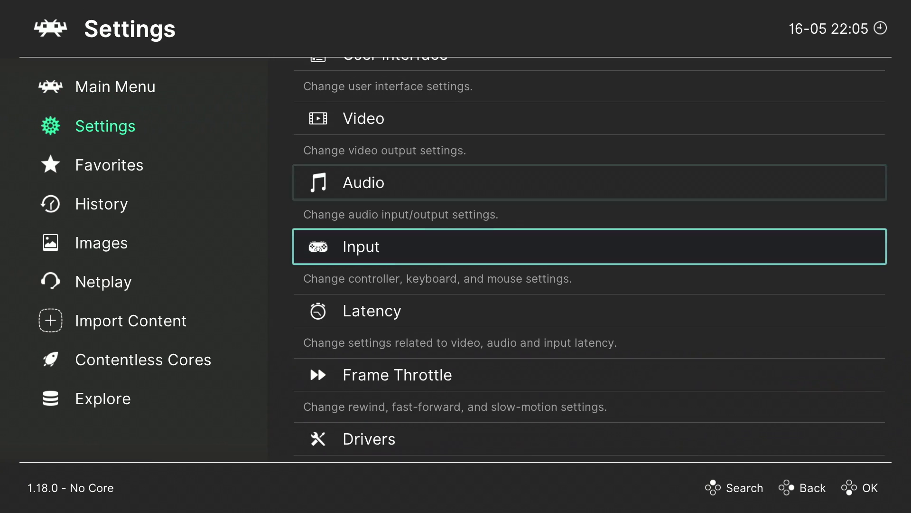
{"action": "key", "text": "Return"}
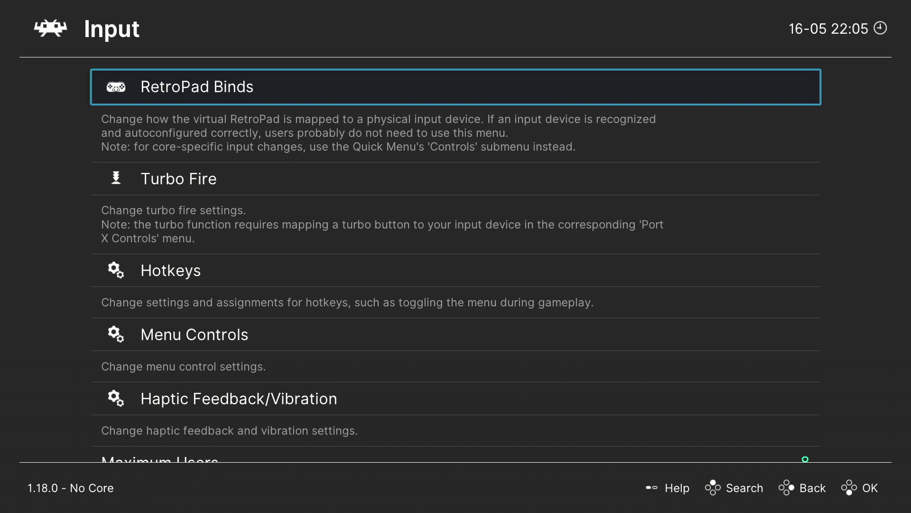
{"action": "key", "text": "Down"}
{"action": "key", "text": "Down"}
{"action": "key", "text": "Return"}
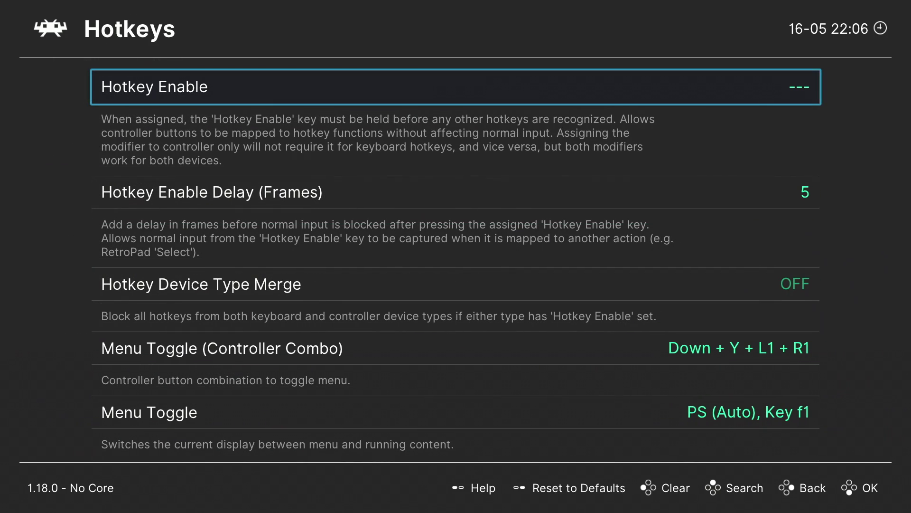
Step: Assign controller Button 2 to the Menu Toggle hotkey and return to the Input settings
{"action": "key", "text": "Down"}
{"action": "key", "text": "Down"}
{"action": "key", "text": "Down"}
{"action": "key", "text": "Down"}
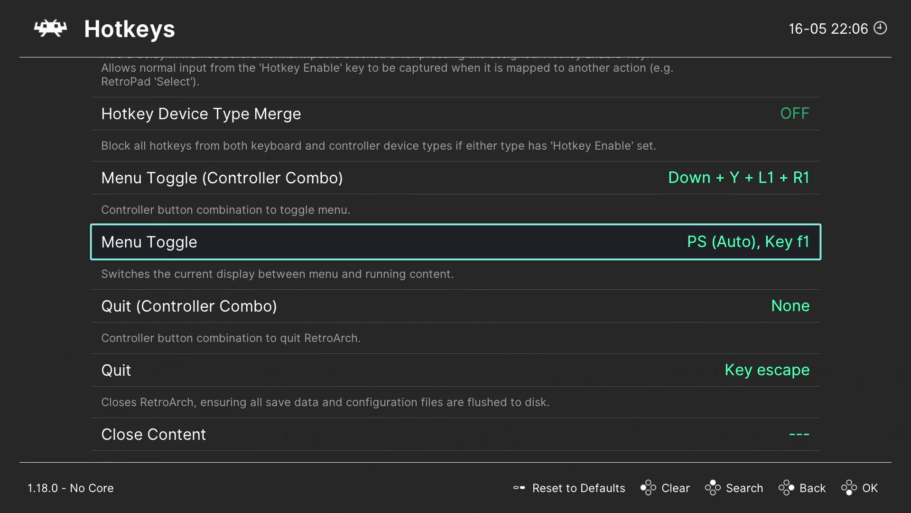
{"action": "key", "text": "Return"}
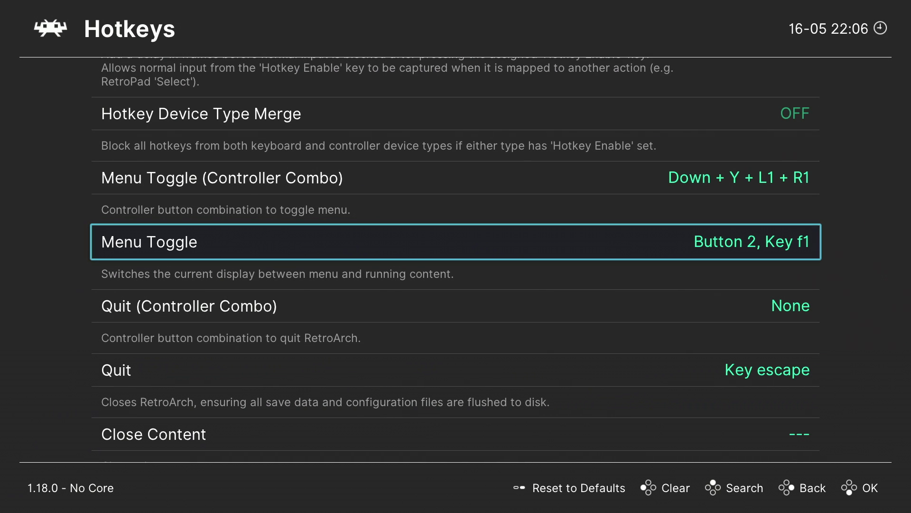
{"action": "key", "text": "BackSpace"}
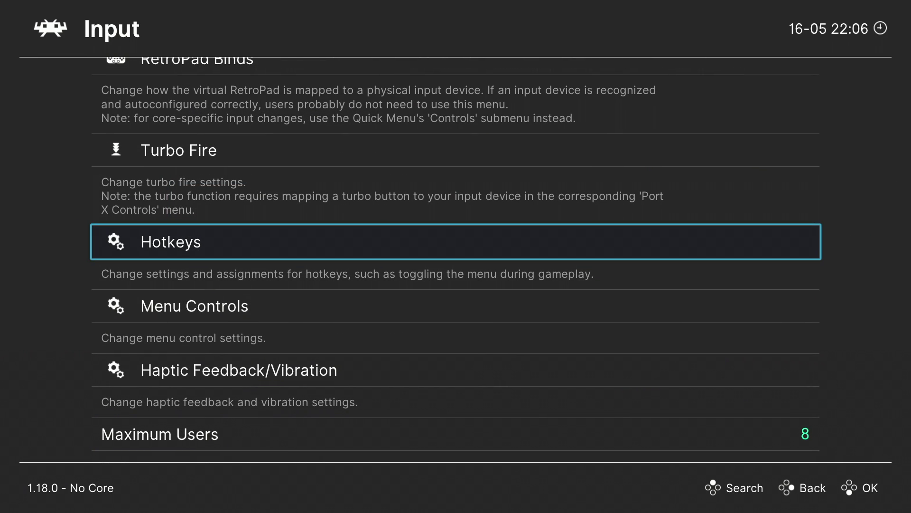
Step: Review the Port 1 button mappings for the DUALSHOCK 4 controller in RetroPad Binds
{"action": "key", "text": "Up"}
{"action": "key", "text": "Up"}
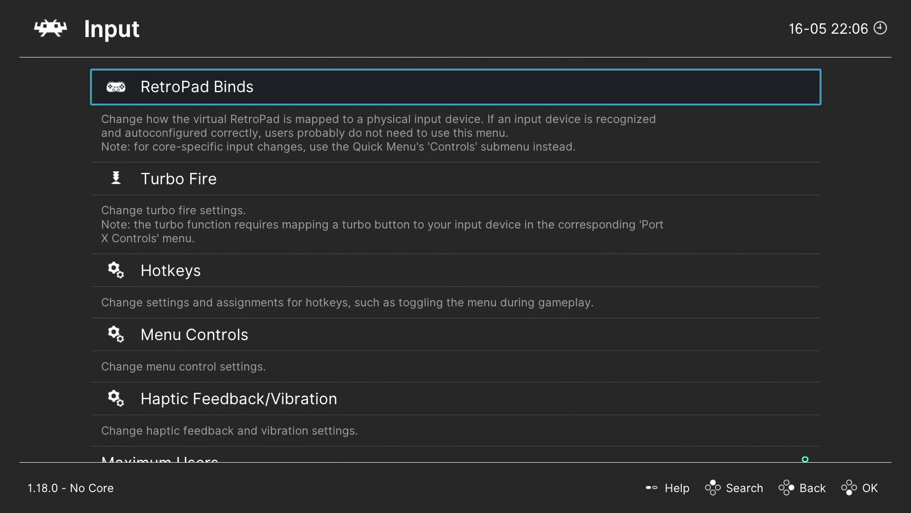
{"action": "key", "text": "Return"}
{"action": "key", "text": "Return"}
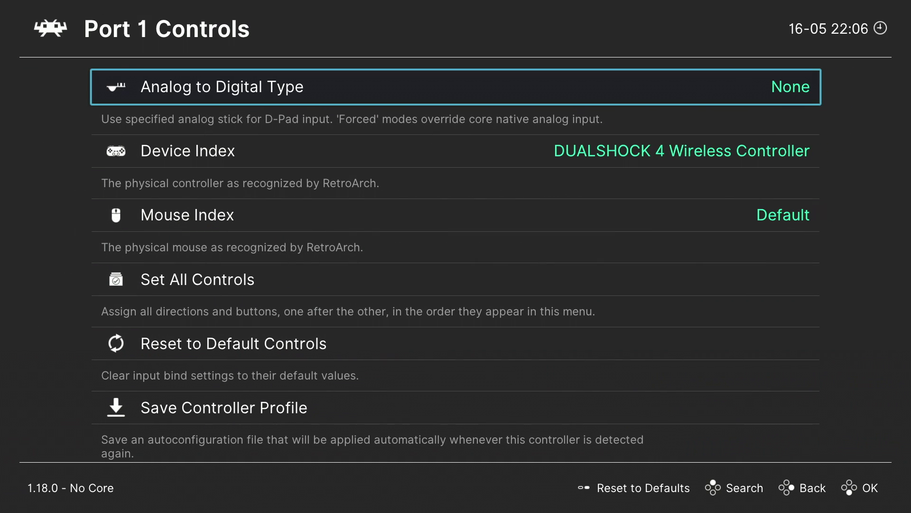
{"action": "key", "text": "Down"}
{"action": "key", "text": "Down"}
{"action": "key", "text": "Down"}
{"action": "key", "text": "Down"}
{"action": "key", "text": "Down"}
{"action": "key", "text": "Down"}
{"action": "key", "text": "Down"}
{"action": "key", "text": "Down"}
{"action": "key", "text": "Down"}
{"action": "key", "text": "Down"}
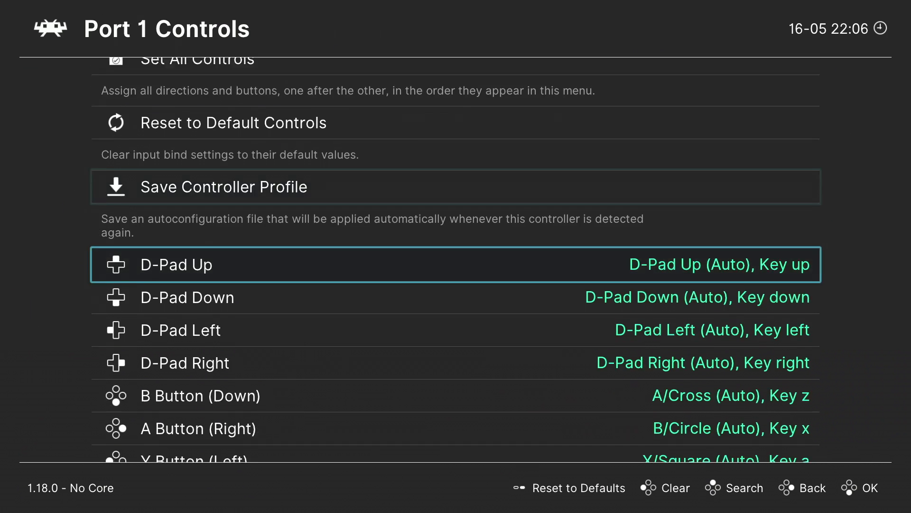
{"action": "key", "text": "Down"}
{"action": "key", "text": "Down"}
{"action": "key", "text": "Down"}
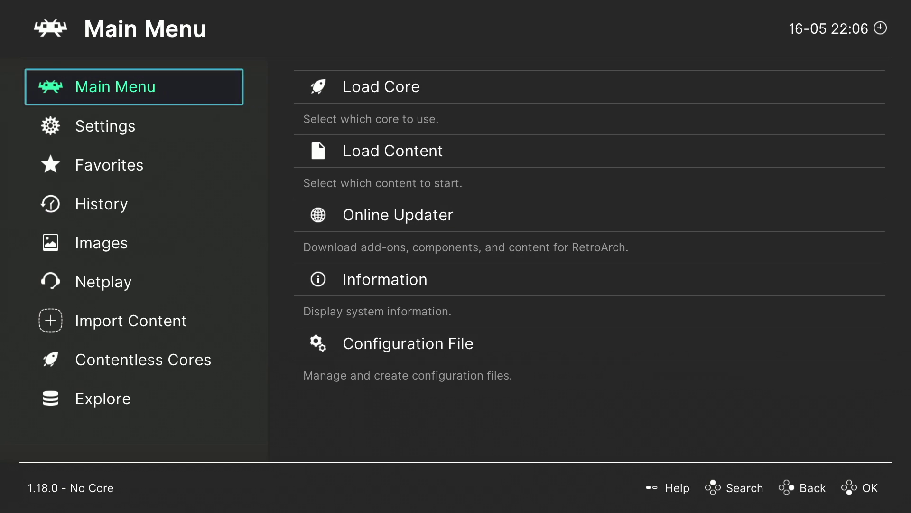
Step: Load Parasite Eve (Disc 1).cue from the Parasite Eve (Disc 1) folder in Downloads
{"action": "key", "text": "Right"}
{"action": "key", "text": "Up"}
{"action": "key", "text": "Up"}
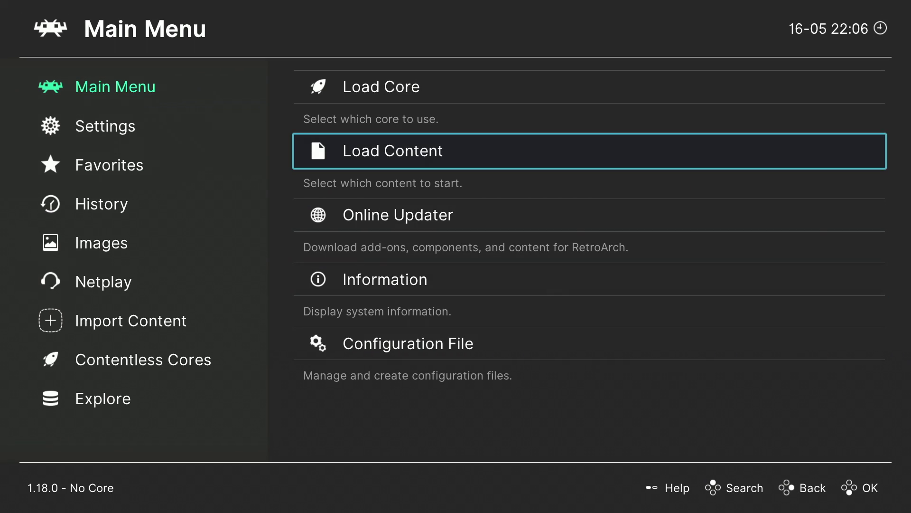
{"action": "key", "text": "Return"}
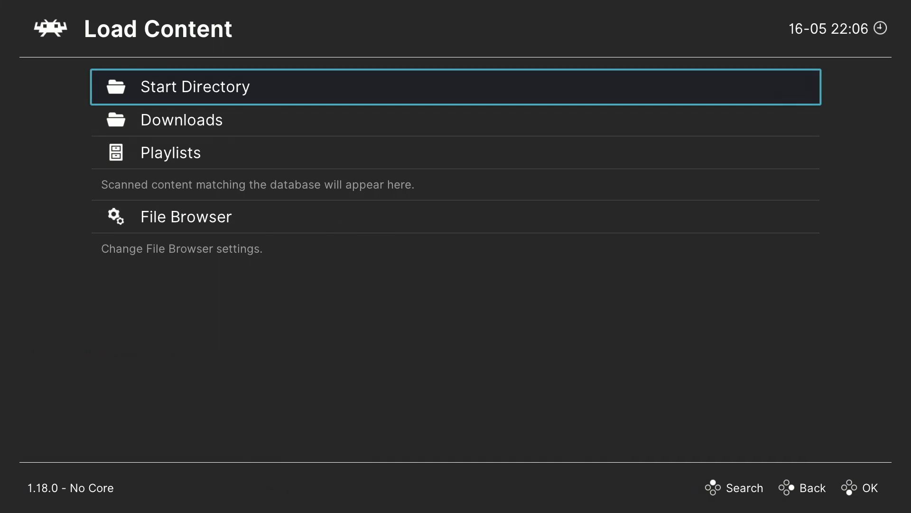
{"action": "key", "text": "Down"}
{"action": "key", "text": "Return"}
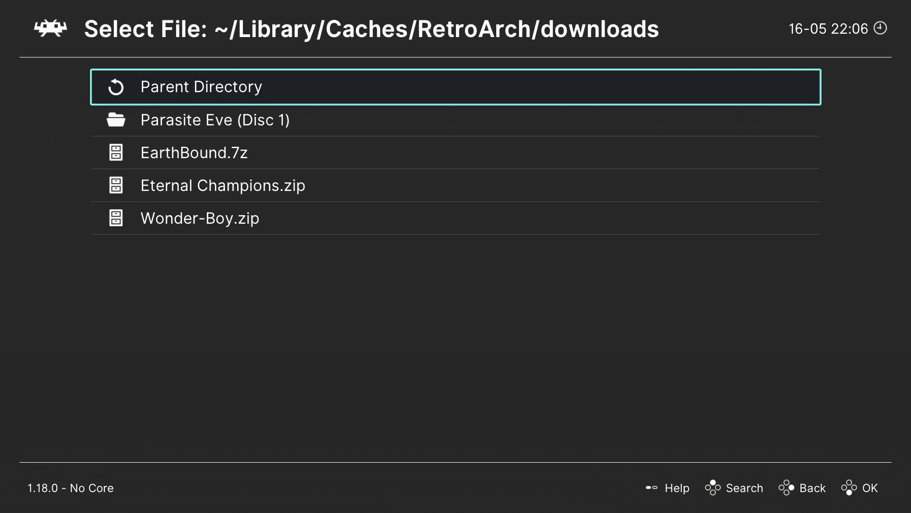
{"action": "key", "text": "Down"}
{"action": "key", "text": "Return"}
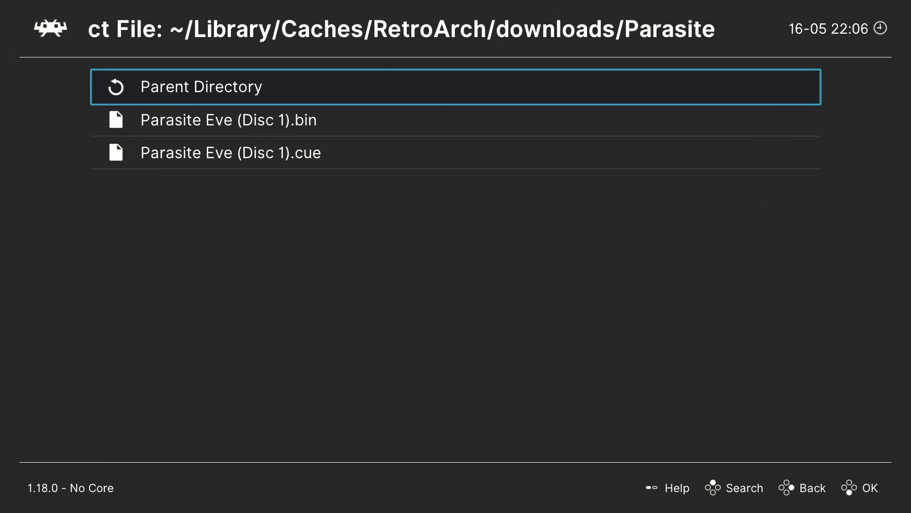
{"action": "key", "text": "Down"}
{"action": "key", "text": "Down"}
{"action": "key", "text": "Return"}
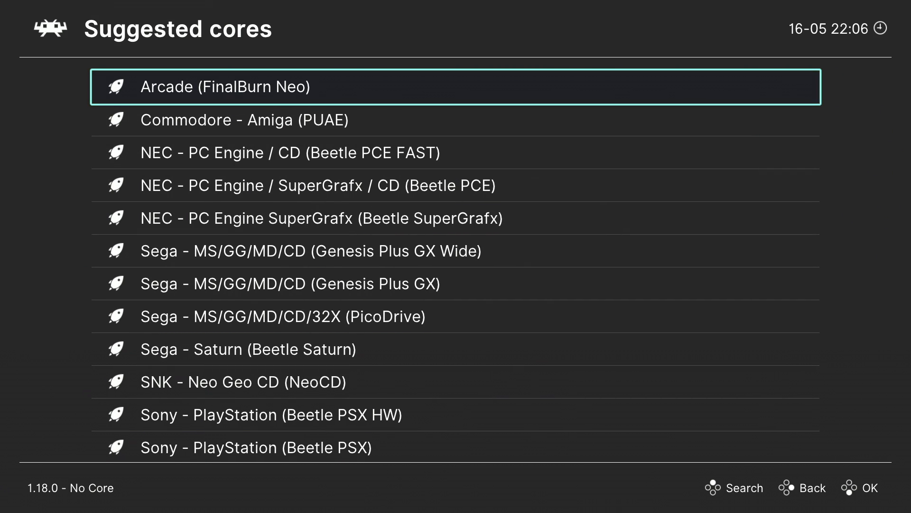
Step: Run Parasite Eve with the Sony - PlayStation (PCSX ReARMed) core
{"action": "key", "text": "Down"}
{"action": "key", "text": "Down"}
{"action": "key", "text": "Down"}
{"action": "key", "text": "Down"}
{"action": "key", "text": "Down"}
{"action": "key", "text": "Down"}
{"action": "key", "text": "Down"}
{"action": "key", "text": "Down"}
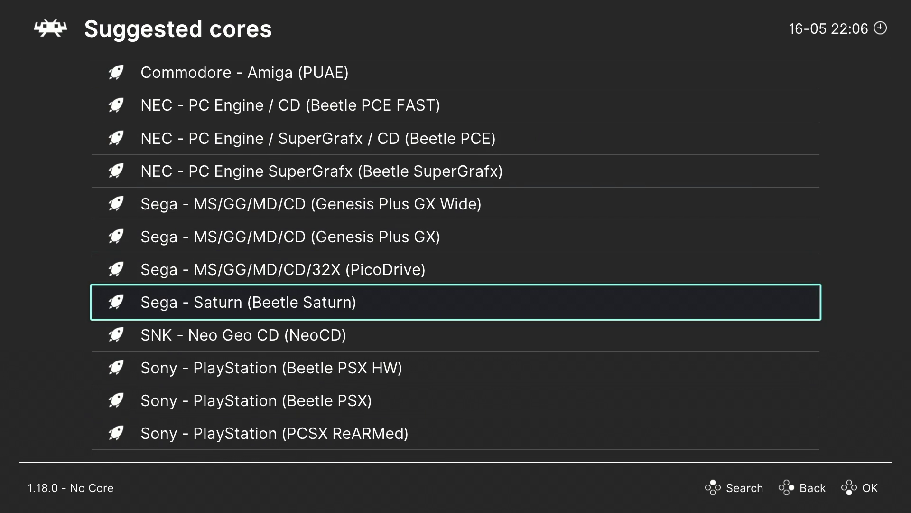
{"action": "key", "text": "Down"}
{"action": "key", "text": "Down"}
{"action": "key", "text": "Down"}
{"action": "key", "text": "Down"}
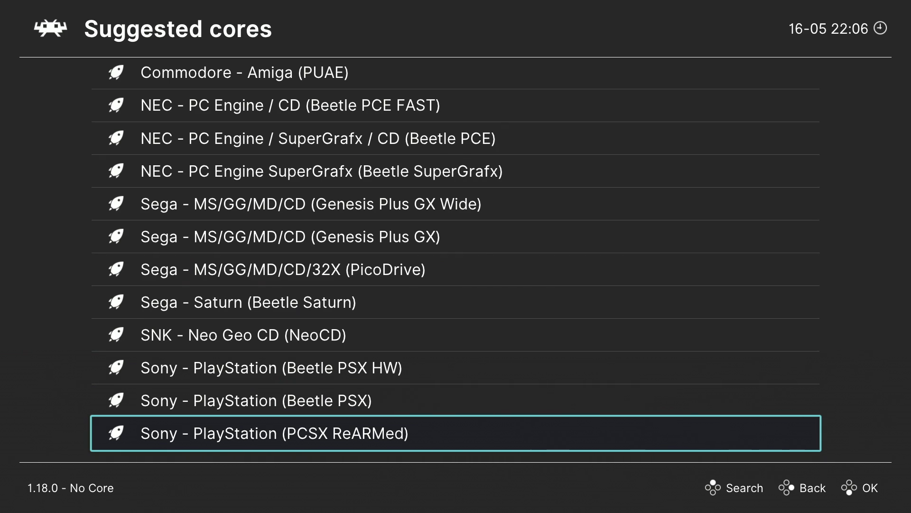
{"action": "key", "text": "Return"}
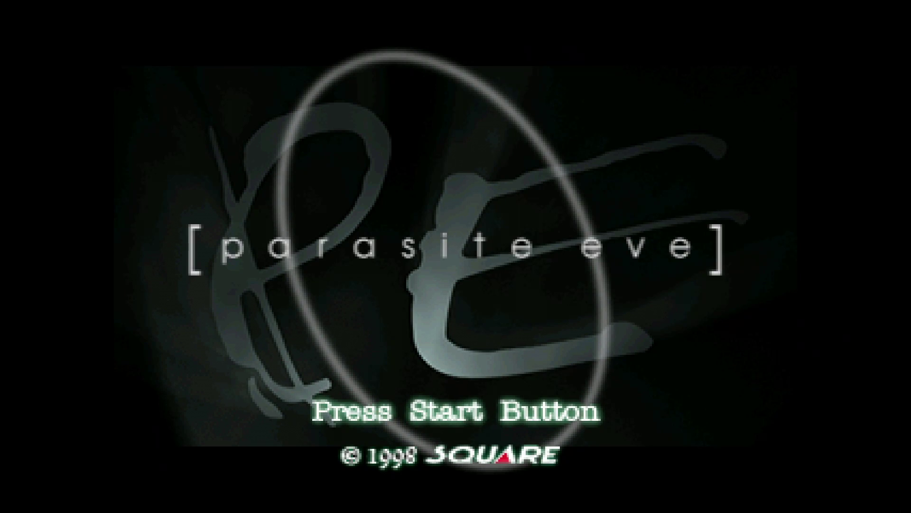
Step: Start Parasite Eve from its title screen, then bring up the Quick Menu and close the content
{"action": "key", "text": "Return"}
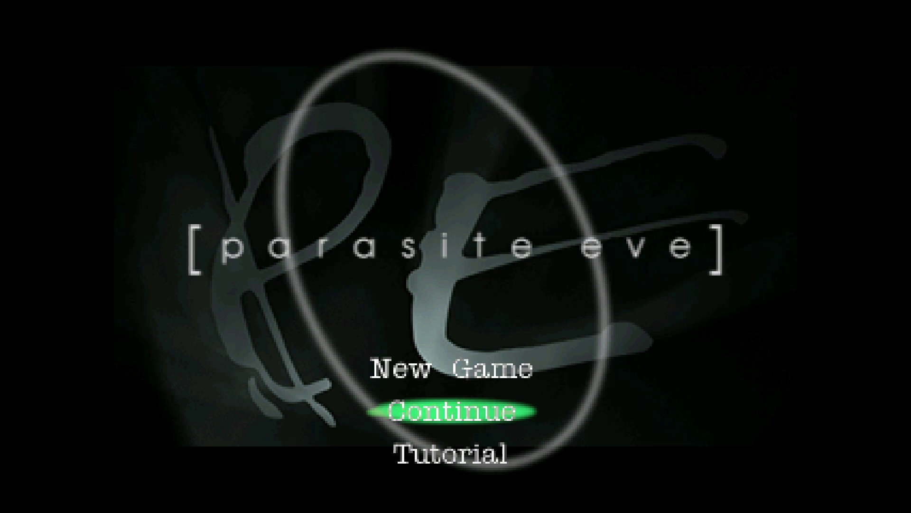
{"action": "key", "text": "F1"}
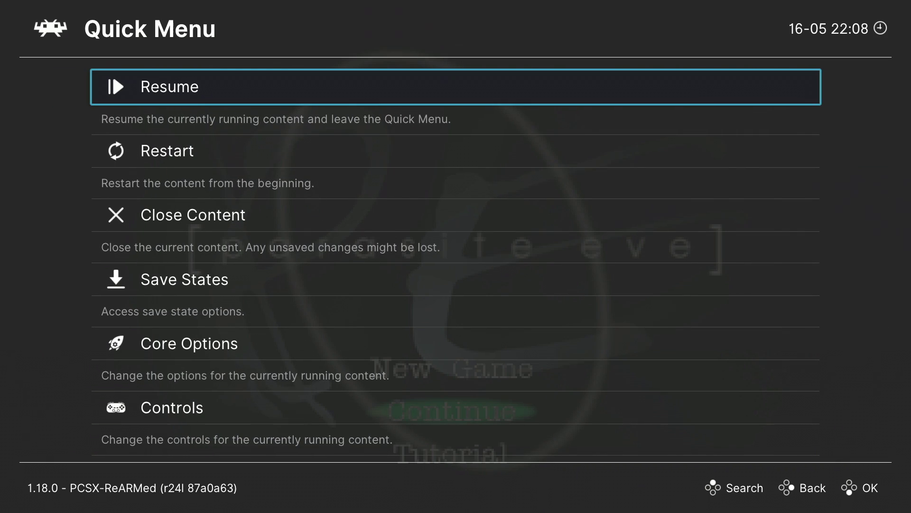
{"action": "key", "text": "Down"}
{"action": "key", "text": "Down"}
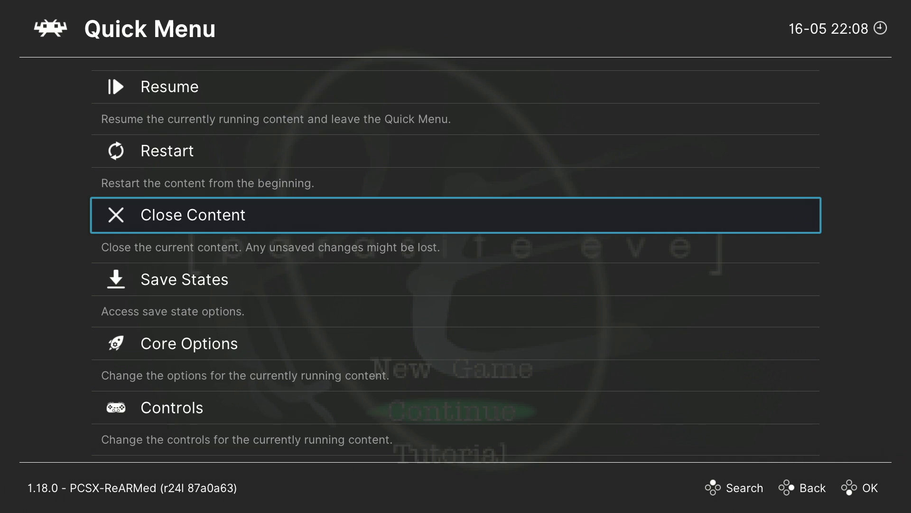
{"action": "key", "text": "Return"}
Step: Browse the Eternal Champions.zip archive in Downloads and select Eternal Champions/Eternal Champions.bin
{"action": "key", "text": "Down"}
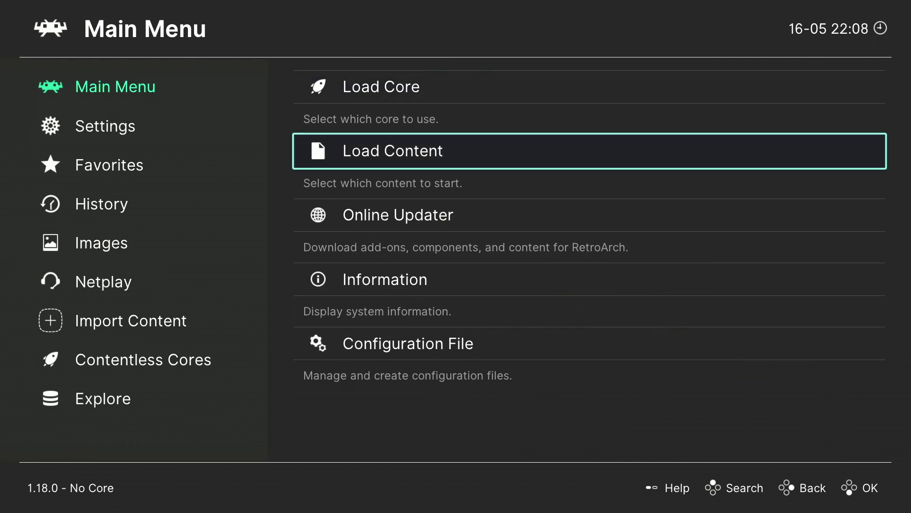
{"action": "key", "text": "Return"}
{"action": "key", "text": "Down"}
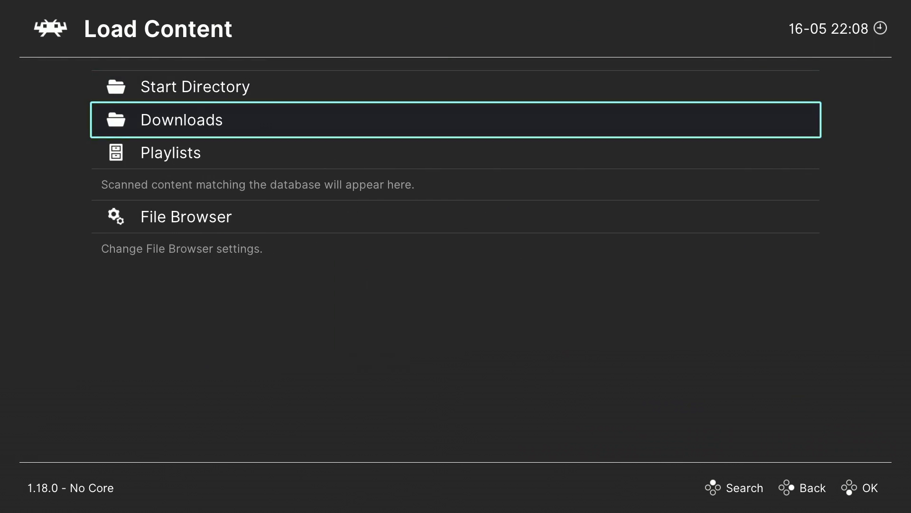
{"action": "key", "text": "Return"}
{"action": "key", "text": "Down"}
{"action": "key", "text": "Down"}
{"action": "key", "text": "Down"}
{"action": "key", "text": "Return"}
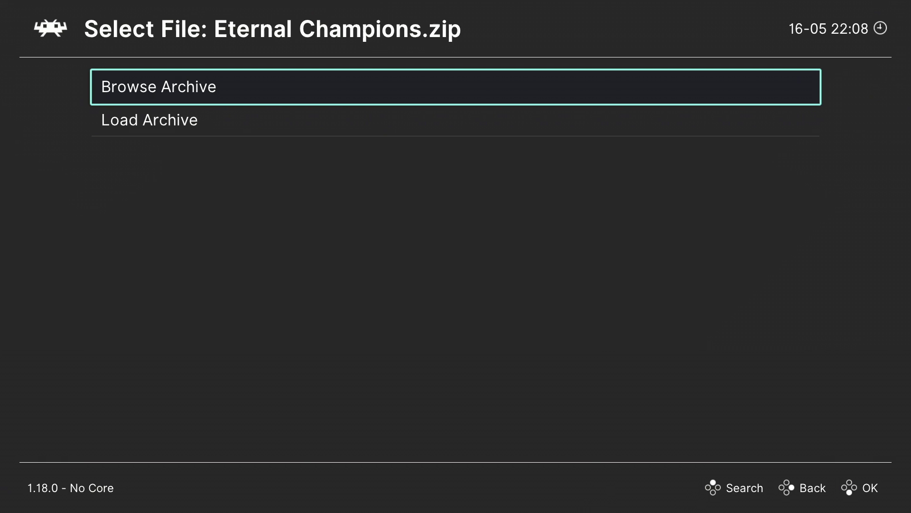
{"action": "key", "text": "Return"}
{"action": "key", "text": "Down"}
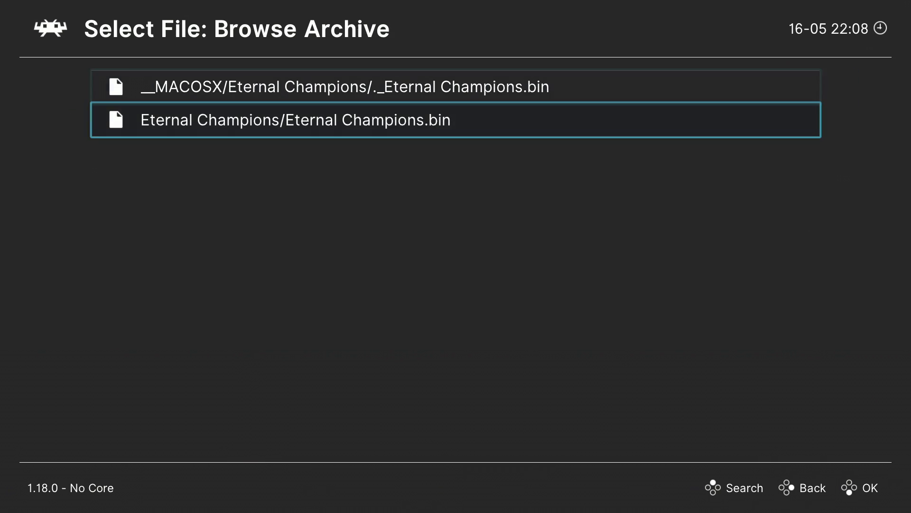
{"action": "key", "text": "Return"}
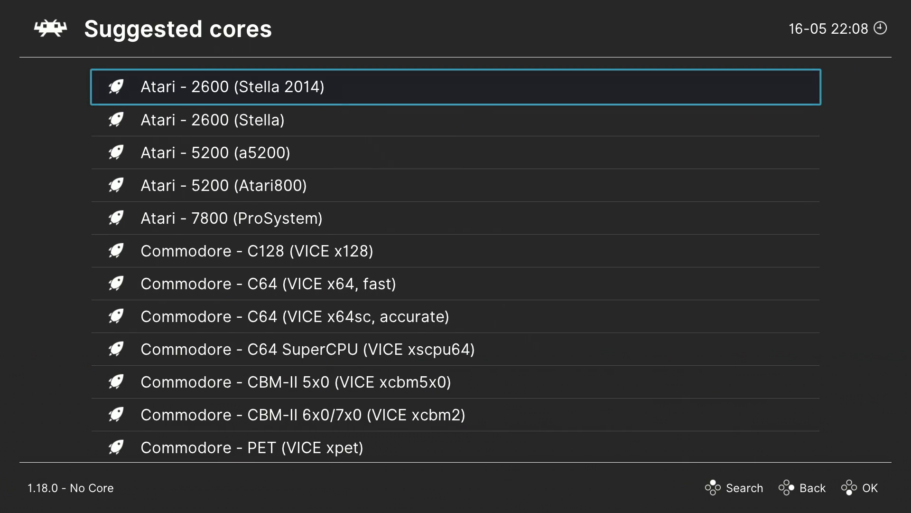
Step: Try to run Eternal Champions with the Sega - MS/GG (SMS Plus GX) core, then close the content
{"action": "key", "text": "Down"}
{"action": "key", "text": "Down"}
{"action": "key", "text": "Down"}
{"action": "key", "text": "Down"}
{"action": "key", "text": "Down"}
{"action": "key", "text": "Down"}
{"action": "key", "text": "Down"}
{"action": "key", "text": "Down"}
{"action": "key", "text": "Down"}
{"action": "key", "text": "Down"}
{"action": "key", "text": "Down"}
{"action": "key", "text": "Down"}
{"action": "key", "text": "Down"}
{"action": "key", "text": "Down"}
{"action": "key", "text": "Down"}
{"action": "key", "text": "Down"}
{"action": "key", "text": "Down"}
{"action": "key", "text": "Down"}
{"action": "key", "text": "Down"}
{"action": "key", "text": "Down"}
{"action": "key", "text": "Down"}
{"action": "key", "text": "Down"}
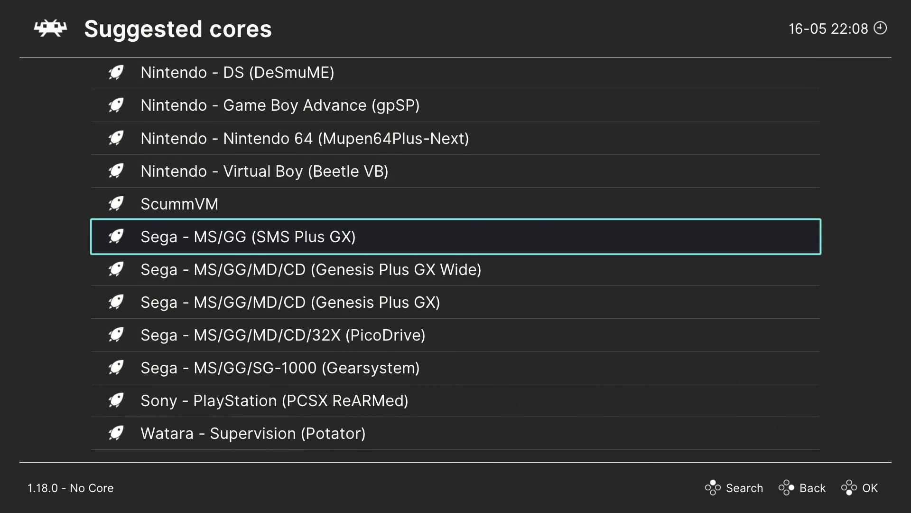
{"action": "key", "text": "Return"}
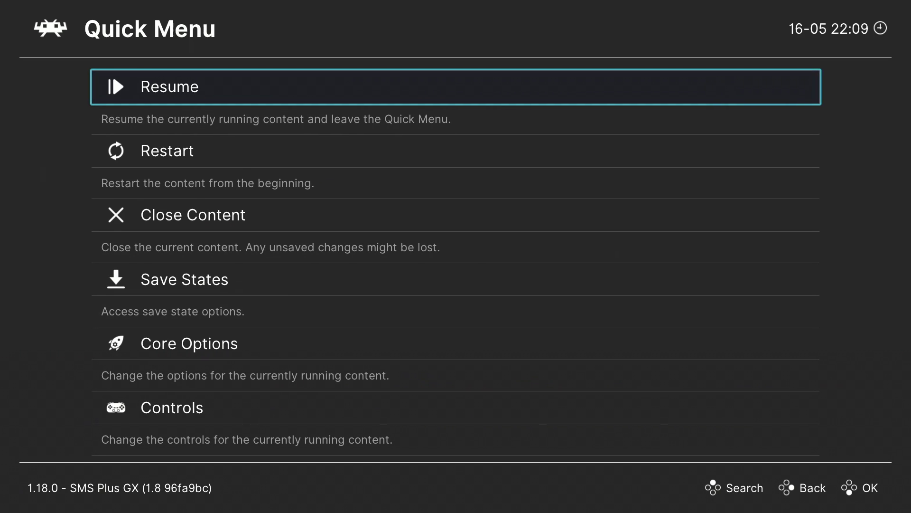
{"action": "key", "text": "Down"}
{"action": "key", "text": "Down"}
{"action": "key", "text": "Return"}
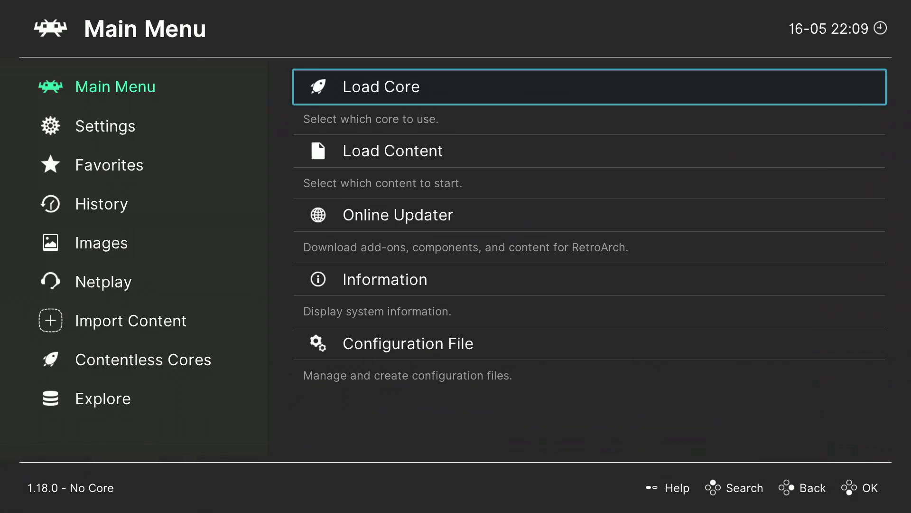
Step: Reopen Eternal Champions.zip from Downloads, browse the archive and choose its .bin file to reach the suggested cores
{"action": "key", "text": "Down"}
{"action": "key", "text": "Return"}
{"action": "key", "text": "Down"}
{"action": "key", "text": "Return"}
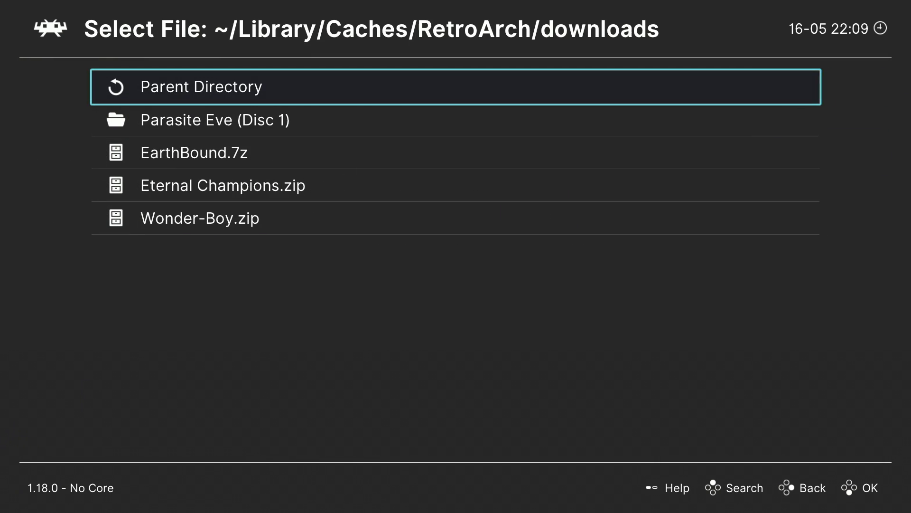
{"action": "key", "text": "Down"}
{"action": "key", "text": "Down"}
{"action": "key", "text": "Down"}
{"action": "key", "text": "Return"}
{"action": "key", "text": "Return"}
{"action": "key", "text": "Return"}
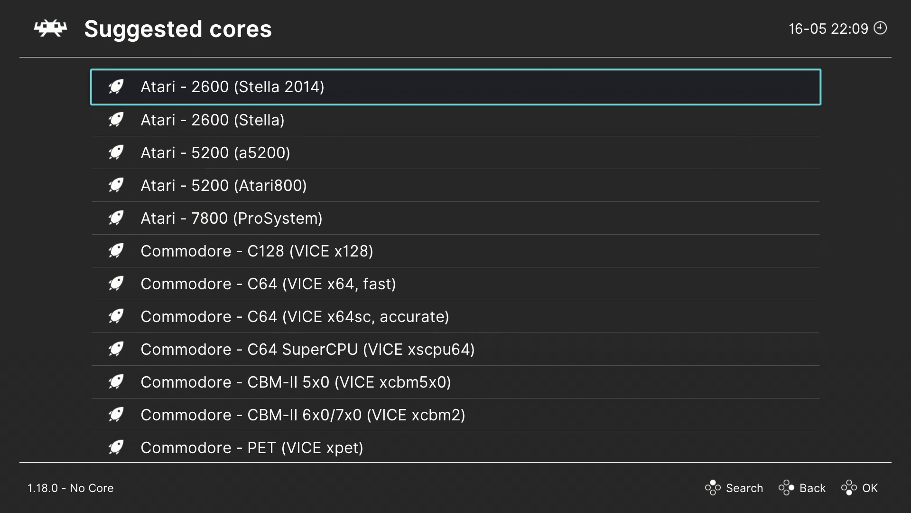
Step: Run Eternal Champions with the Sega - MS/GG/MD/CD (Genesis Plus GX Wide) core
{"action": "key", "text": "Down"}
{"action": "key", "text": "Down"}
{"action": "key", "text": "Down"}
{"action": "key", "text": "Down"}
{"action": "key", "text": "Down"}
{"action": "key", "text": "Down"}
{"action": "key", "text": "Down"}
{"action": "key", "text": "Down"}
{"action": "key", "text": "Down"}
{"action": "key", "text": "Down"}
{"action": "key", "text": "Down"}
{"action": "key", "text": "Down"}
{"action": "key", "text": "Down"}
{"action": "key", "text": "Down"}
{"action": "key", "text": "Down"}
{"action": "key", "text": "Down"}
{"action": "key", "text": "Down"}
{"action": "key", "text": "Down"}
{"action": "key", "text": "Down"}
{"action": "key", "text": "Down"}
{"action": "key", "text": "Down"}
{"action": "key", "text": "Down"}
{"action": "key", "text": "Down"}
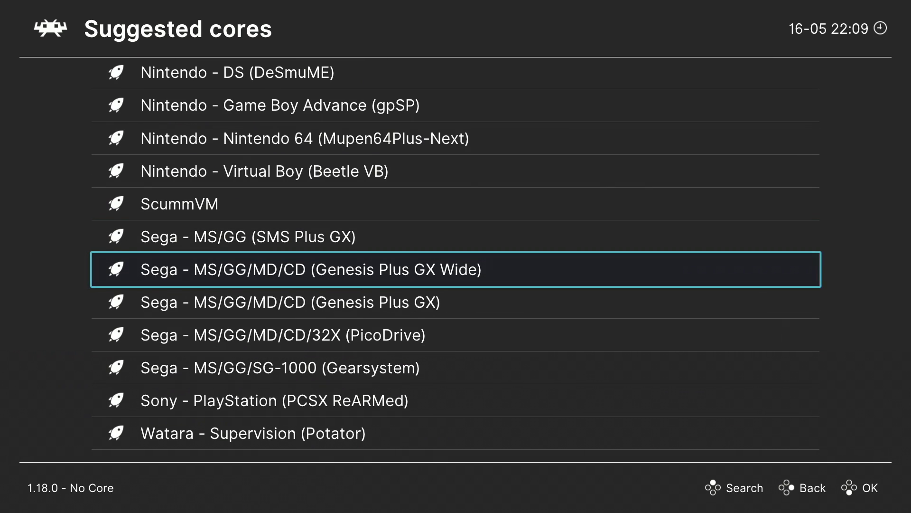
{"action": "key", "text": "Return"}
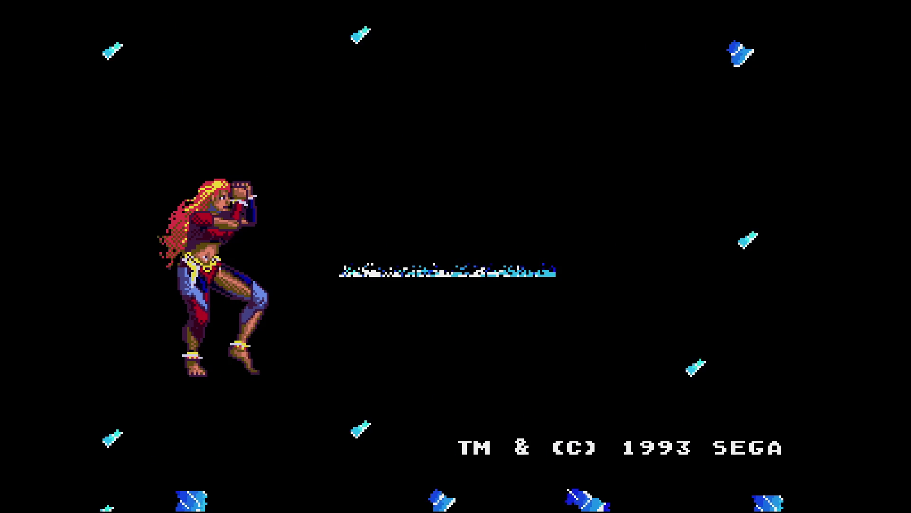
Step: Bring up the Quick Menu during Eternal Champions and close the content
{"action": "key", "text": "F1"}
{"action": "key", "text": "Down"}
{"action": "key", "text": "Down"}
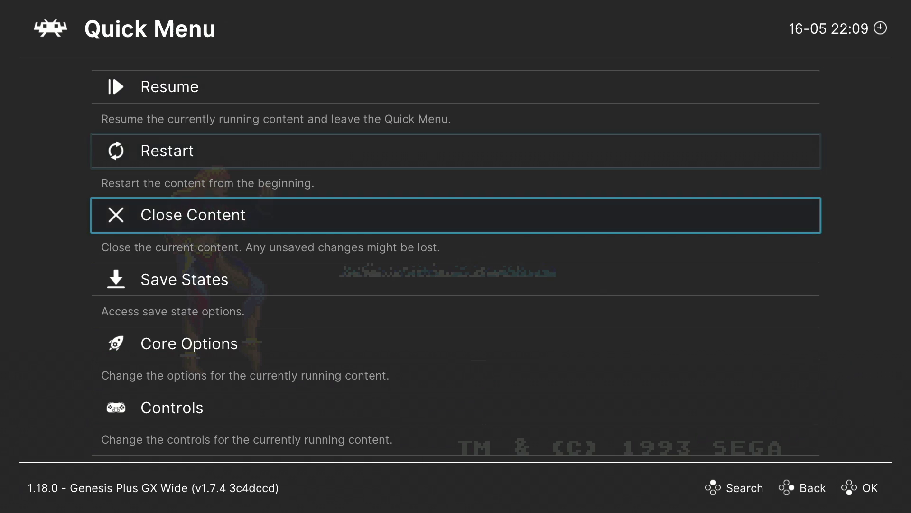
{"action": "key", "text": "Return"}
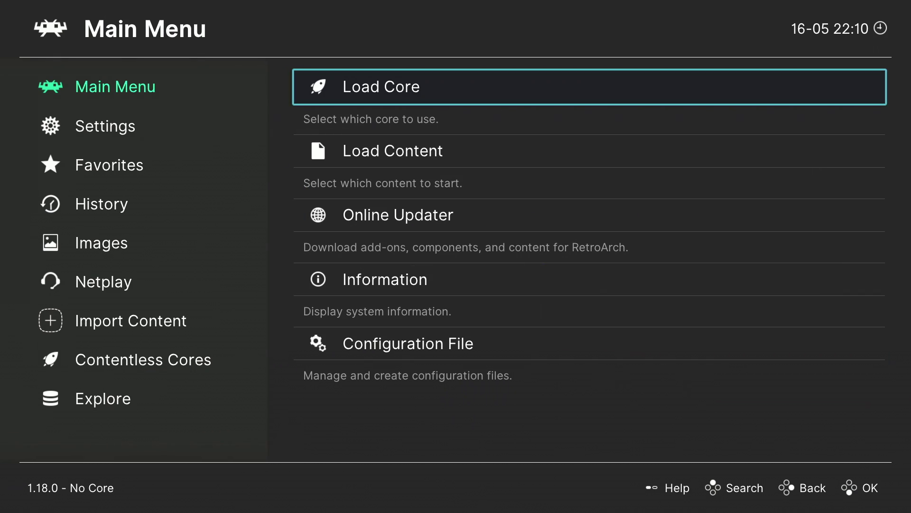
Step: Go to the Import Content section to view its scanning options
{"action": "key", "text": "Left"}
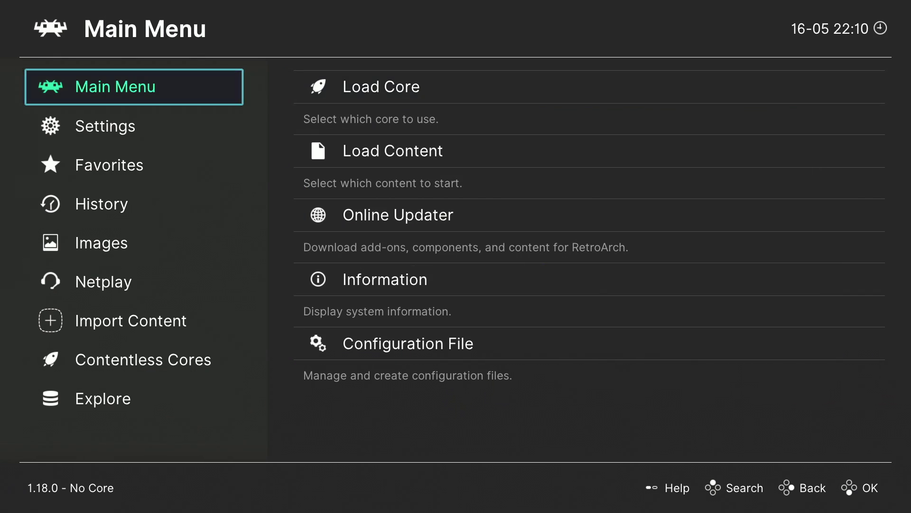
{"action": "key", "text": "Down"}
{"action": "key", "text": "Down"}
{"action": "key", "text": "Down"}
{"action": "key", "text": "Down"}
{"action": "key", "text": "Down"}
{"action": "key", "text": "Down"}
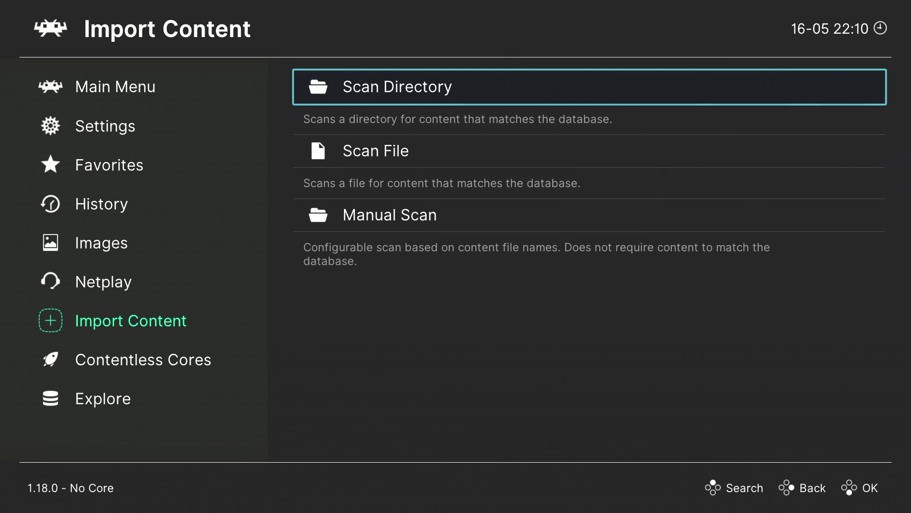
Step: Browse Scan Directory from ~/Documents/RetroArch up to the home directory, and return to Import Content without scanning
{"action": "key", "text": "Return"}
{"action": "key", "text": "Return"}
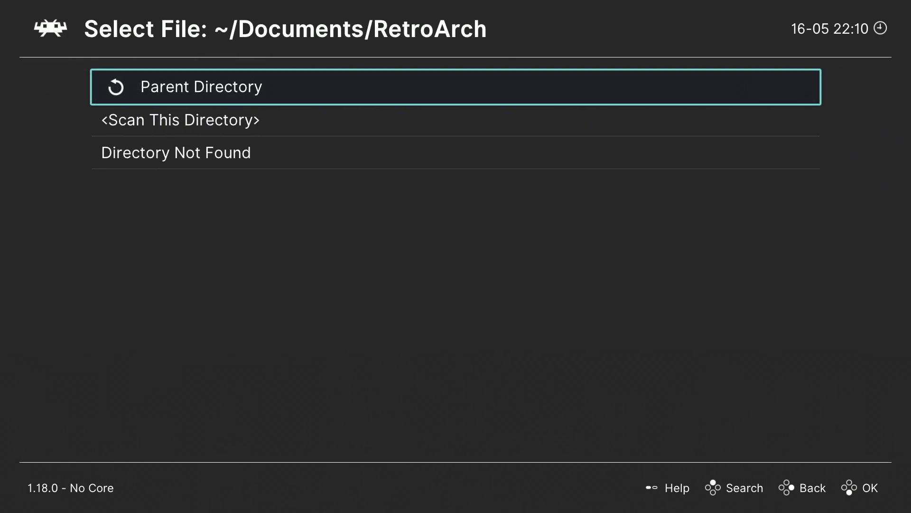
{"action": "key", "text": "Return"}
{"action": "key", "text": "Return"}
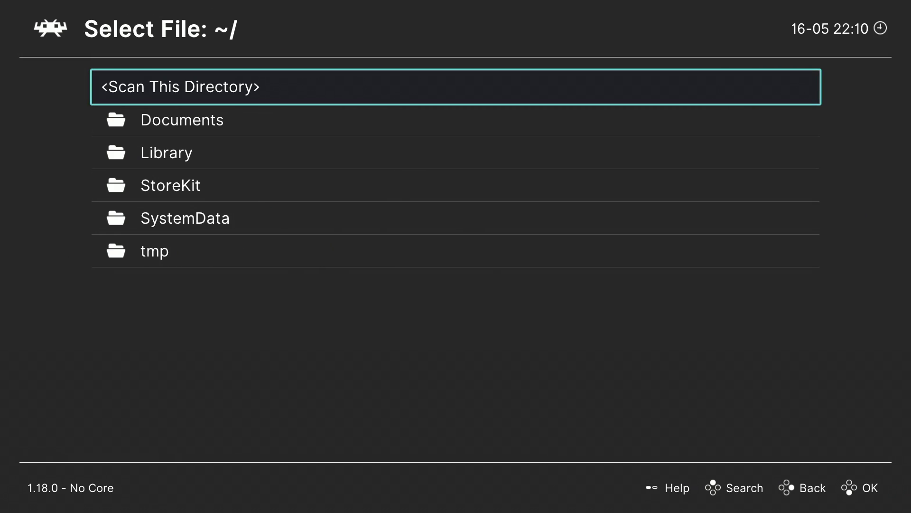
{"action": "key", "text": "BackSpace"}
{"action": "key", "text": "BackSpace"}
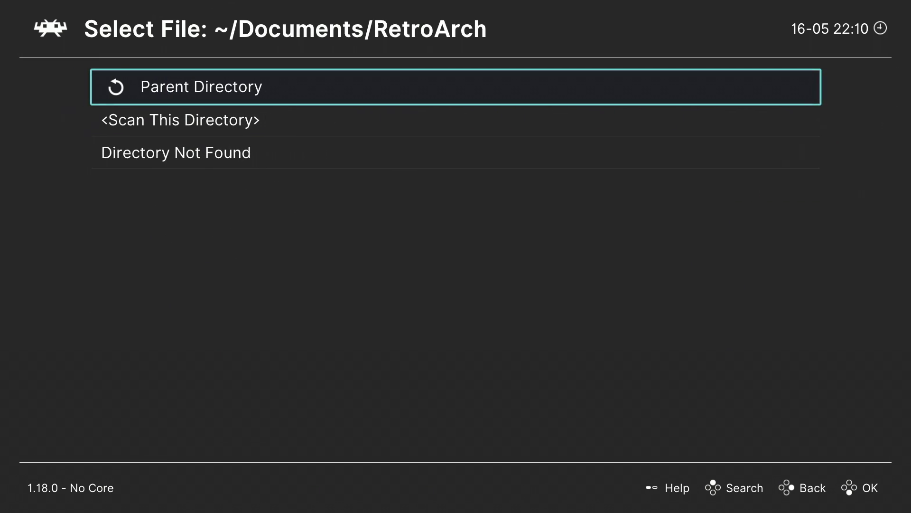
{"action": "key", "text": "BackSpace"}
{"action": "key", "text": "BackSpace"}
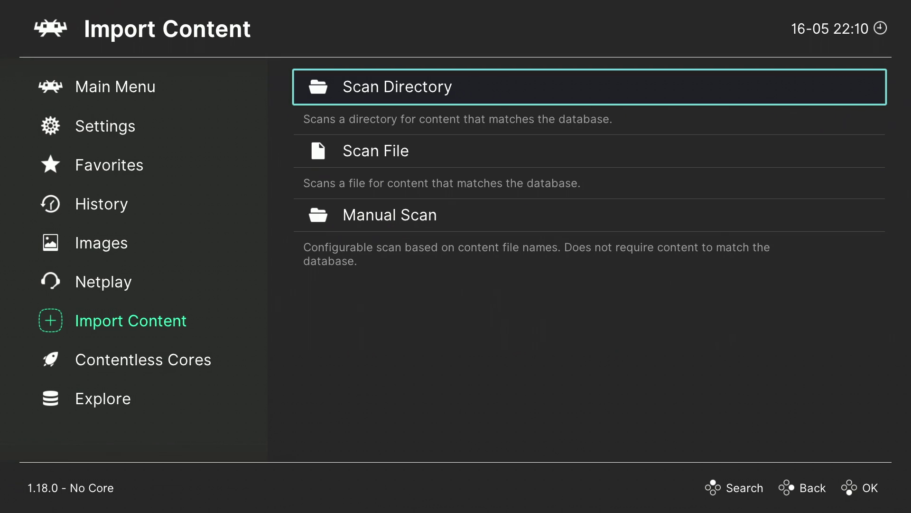
Step: Open the User Interface settings
{"action": "key", "text": "Left"}
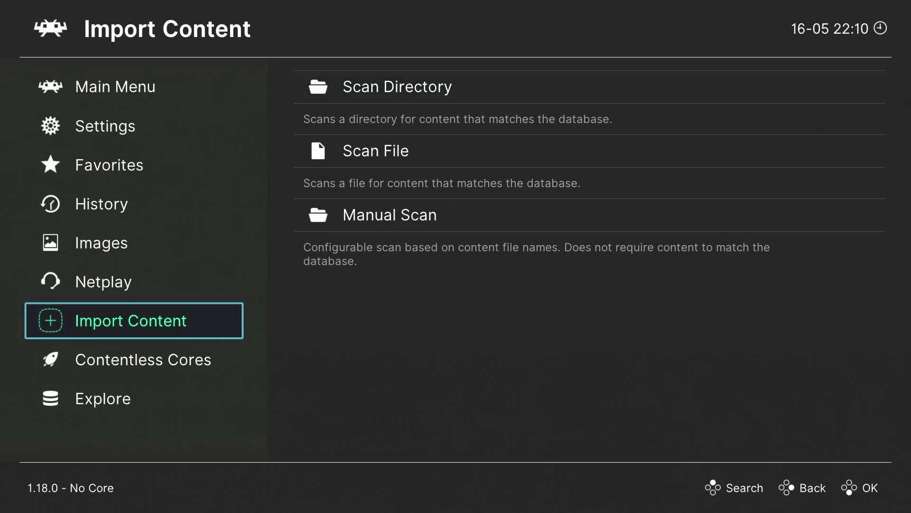
{"action": "key", "text": "Up"}
{"action": "key", "text": "Up"}
{"action": "key", "text": "Up"}
{"action": "key", "text": "Up"}
{"action": "key", "text": "Up"}
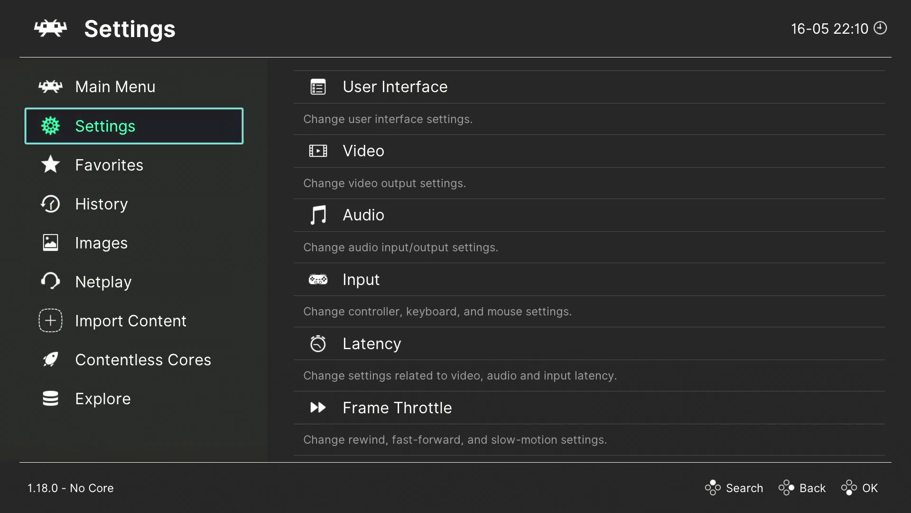
{"action": "key", "text": "Right"}
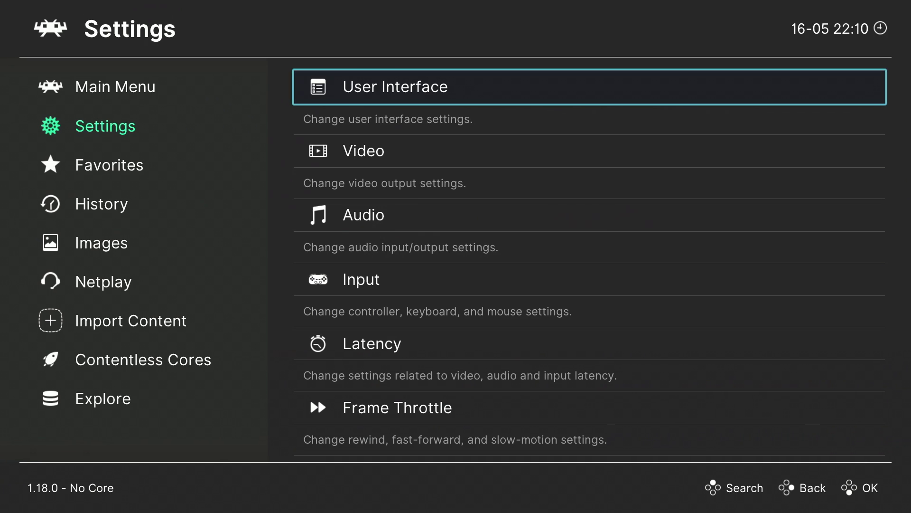
{"action": "key", "text": "Return"}
Step: Set the Menu driver to rgui in the User Interface settings
{"action": "key", "text": "Down"}
{"action": "key", "text": "Down"}
{"action": "key", "text": "Down"}
{"action": "key", "text": "Down"}
{"action": "key", "text": "Down"}
{"action": "key", "text": "Down"}
{"action": "key", "text": "Down"}
{"action": "key", "text": "Down"}
{"action": "key", "text": "Down"}
{"action": "key", "text": "Down"}
{"action": "key", "text": "Down"}
{"action": "key", "text": "Down"}
{"action": "key", "text": "Down"}
{"action": "key", "text": "Down"}
{"action": "key", "text": "Down"}
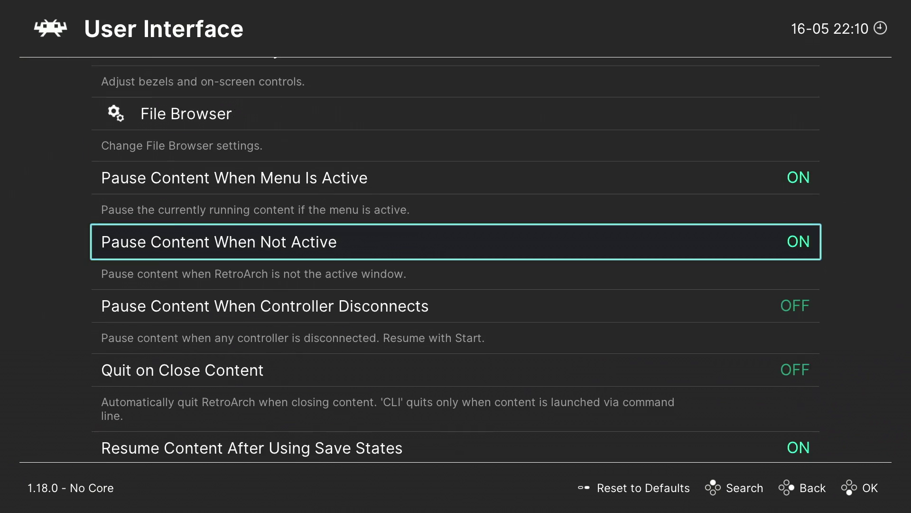
{"action": "key", "text": "Down"}
{"action": "key", "text": "Down"}
{"action": "key", "text": "Down"}
{"action": "key", "text": "Down"}
{"action": "key", "text": "Down"}
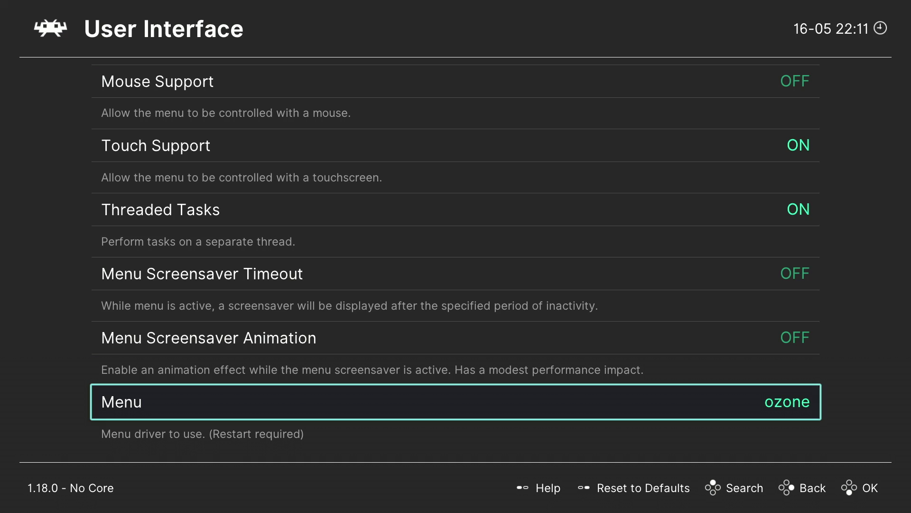
{"action": "key", "text": "Return"}
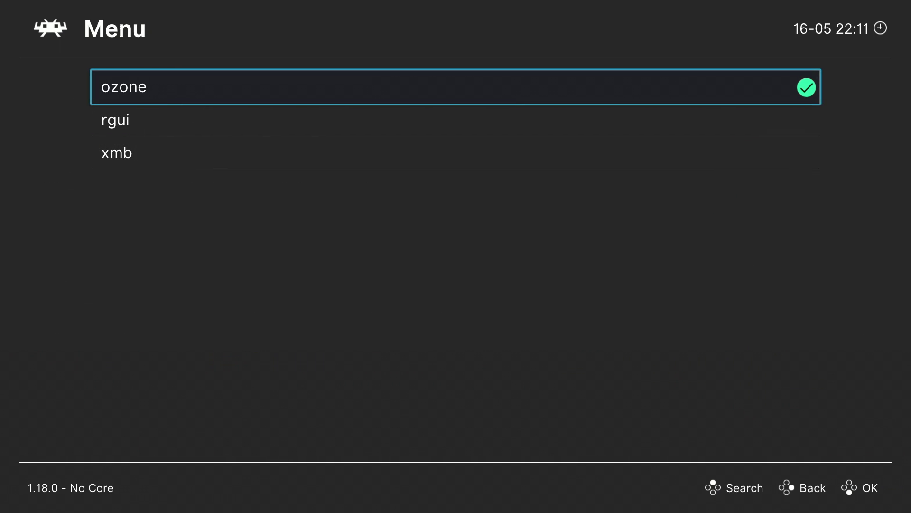
{"action": "key", "text": "Down"}
{"action": "key", "text": "Return"}
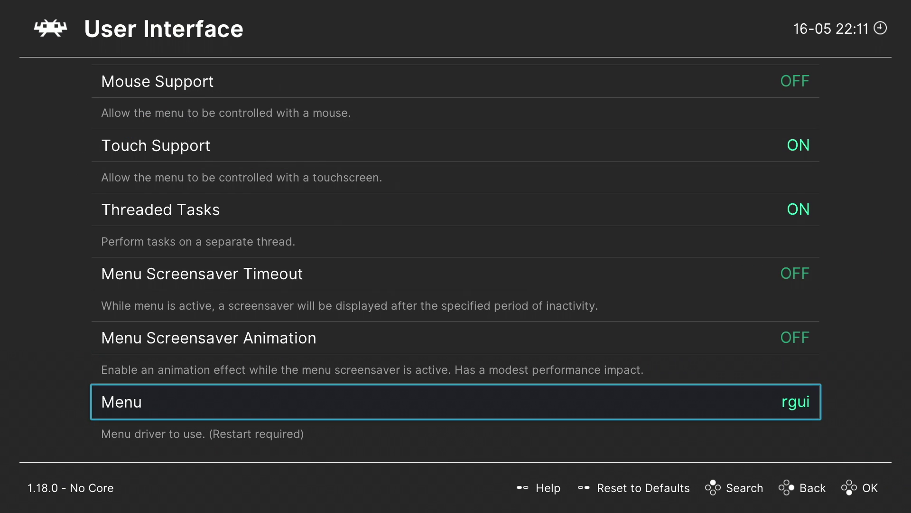
Step: Force-close RetroArch from the Apple TV app switcher, relaunch it and dismiss the Welcome message
{"action": "key", "text": "super+shift+h"}
{"action": "key", "text": "super+shift+h"}
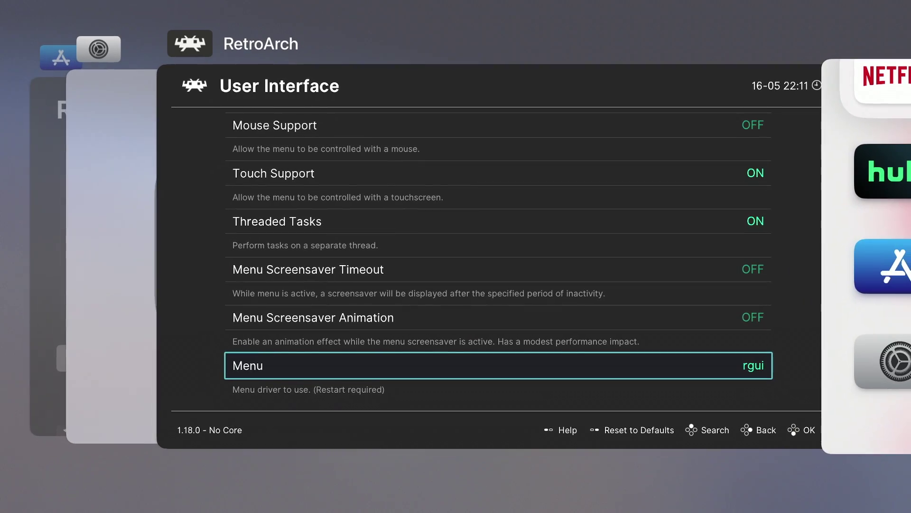
{"action": "key", "text": "Left"}
{"action": "key", "text": "super+shift+h"}
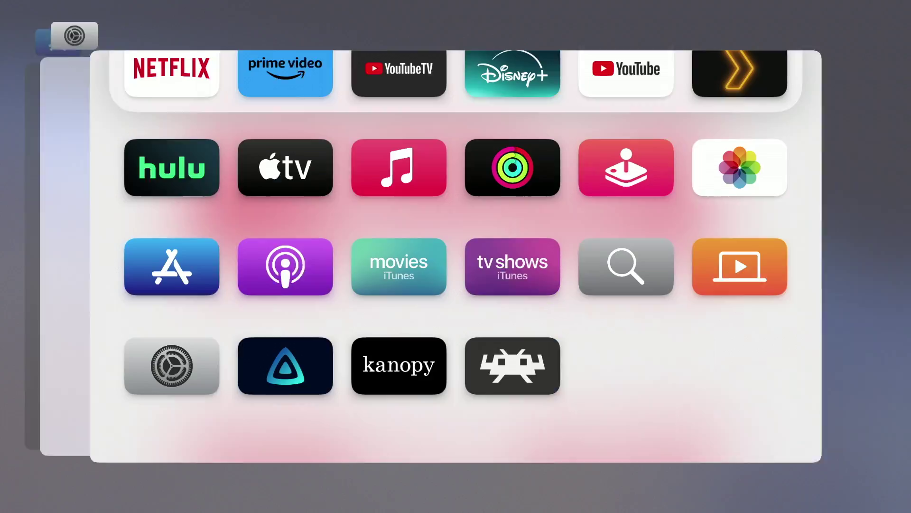
{"action": "key", "text": "Return"}
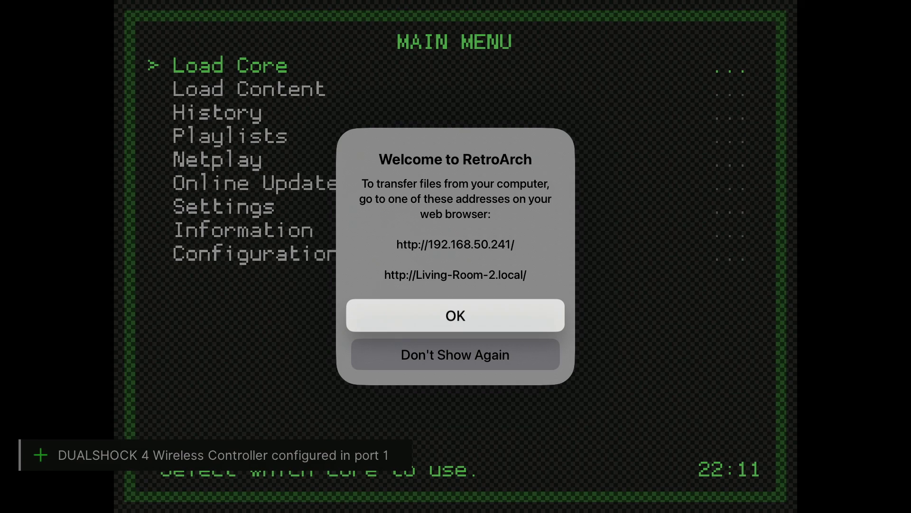
{"action": "key", "text": "Return"}
Step: Look through the main menu entries of the rgui interface
{"action": "key", "text": "Down"}
{"action": "key", "text": "Down"}
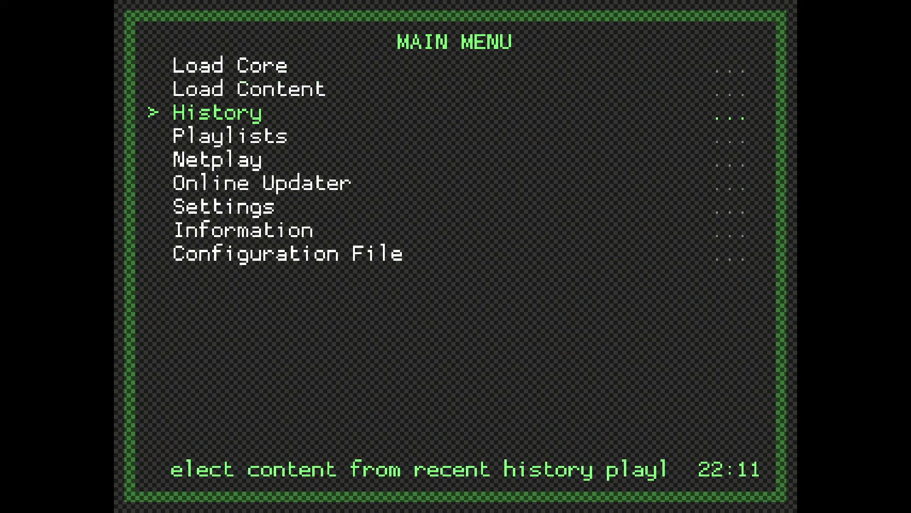
{"action": "key", "text": "Down"}
{"action": "key", "text": "Down"}
{"action": "key", "text": "Down"}
Step: Leave RetroArch for the Apple TV home screen, reopen it and dismiss the Welcome message
{"action": "key", "text": "Escape"}
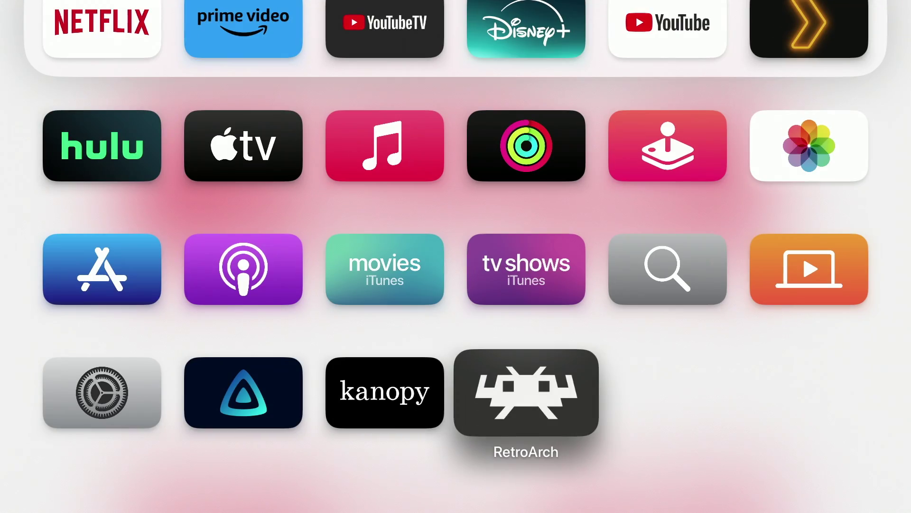
{"action": "key", "text": "Return"}
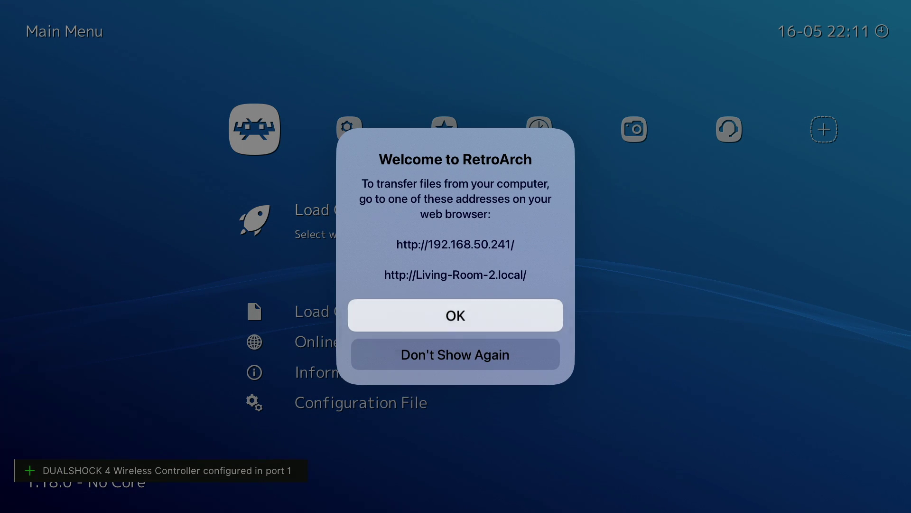
{"action": "key", "text": "Return"}
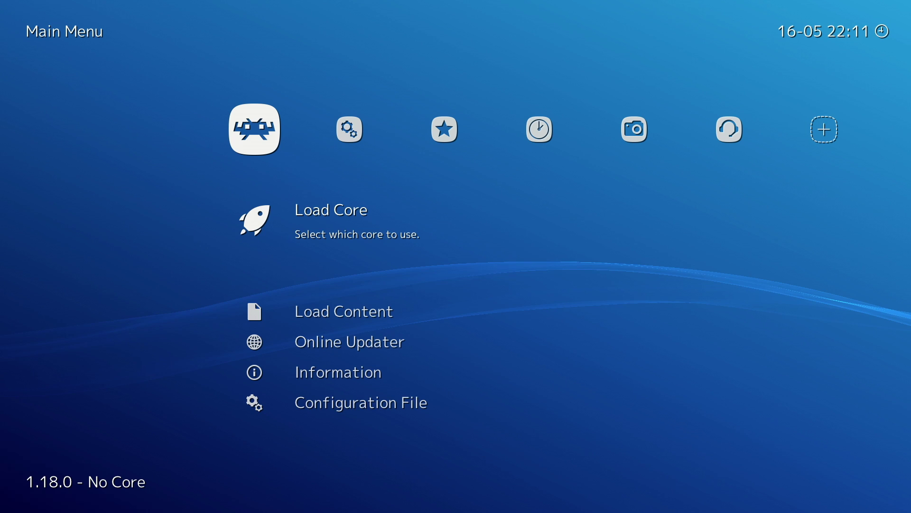
Step: Open the Downloads folder through Load Content in the xmb interface
{"action": "key", "text": "Down"}
{"action": "key", "text": "Down"}
{"action": "key", "text": "Up"}
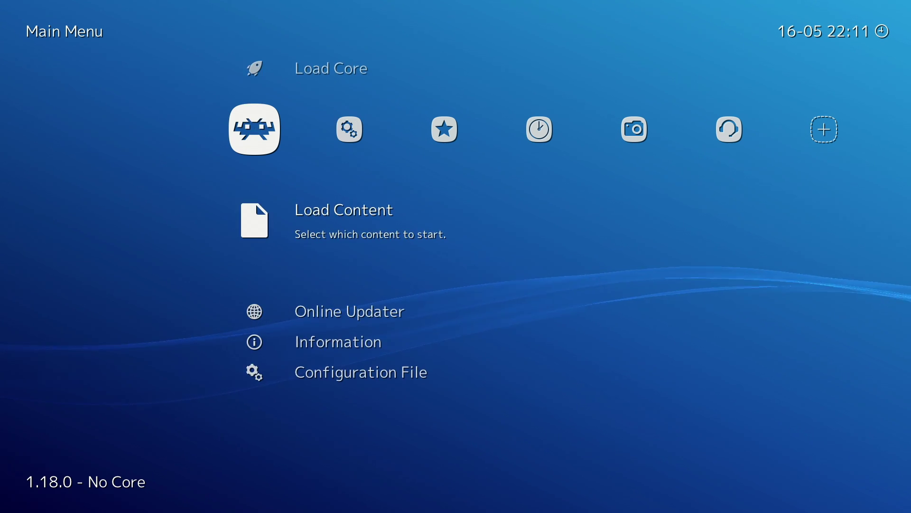
{"action": "key", "text": "Return"}
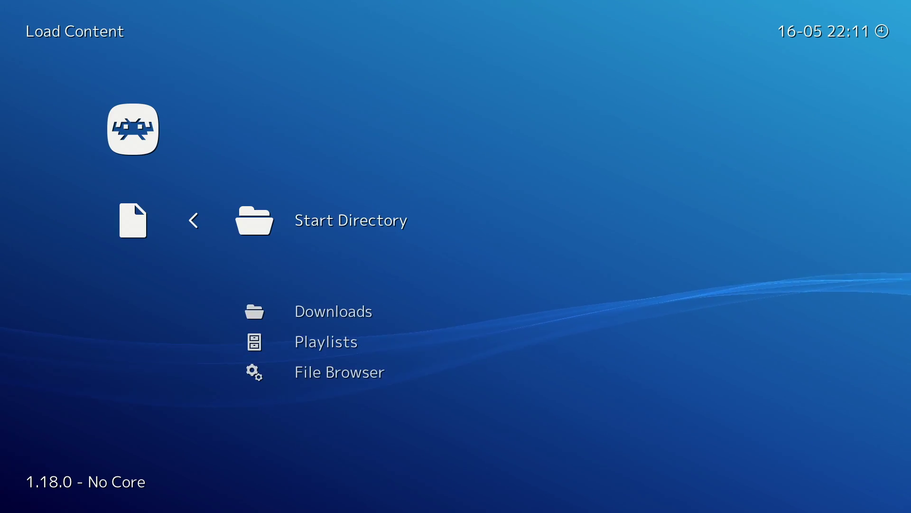
{"action": "key", "text": "Down"}
{"action": "key", "text": "Return"}
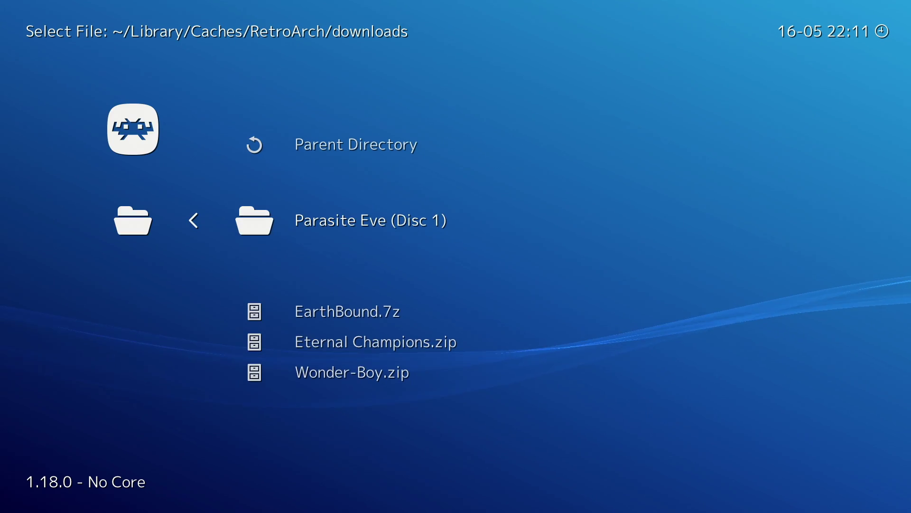